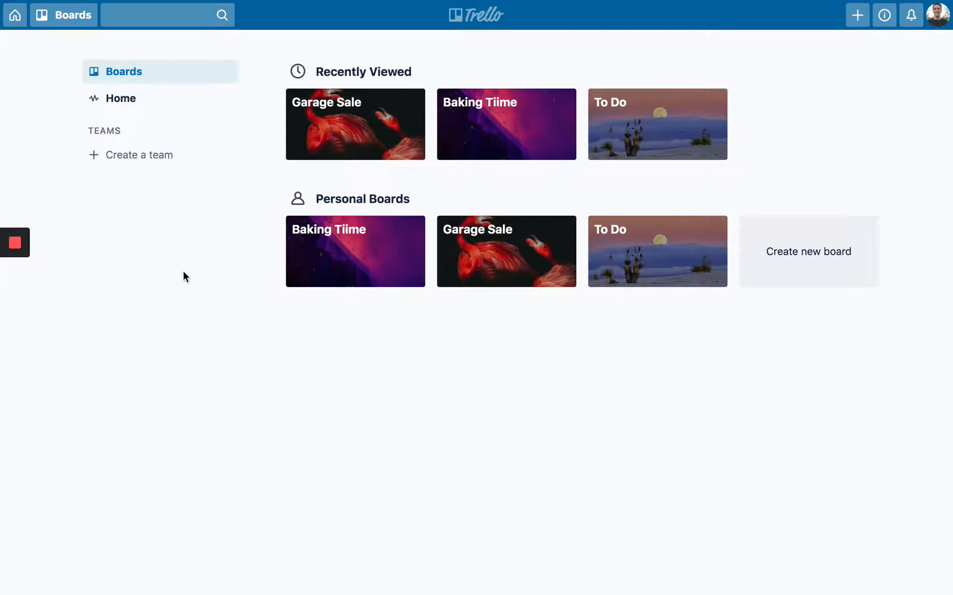
- Browse Home and all boards, start a 'Very IMportant Pr' board, then cancel it
click(135, 107)
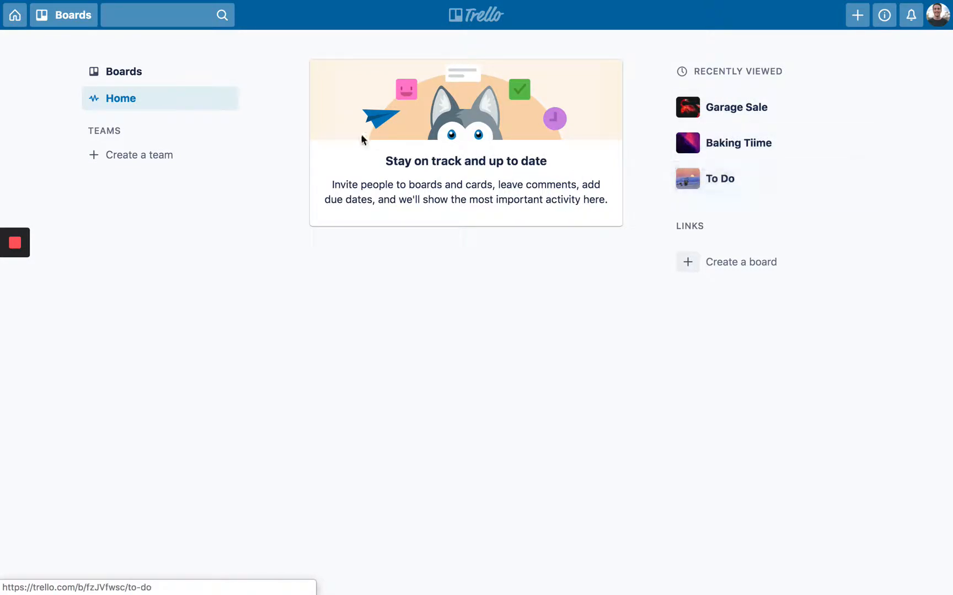
click(128, 82)
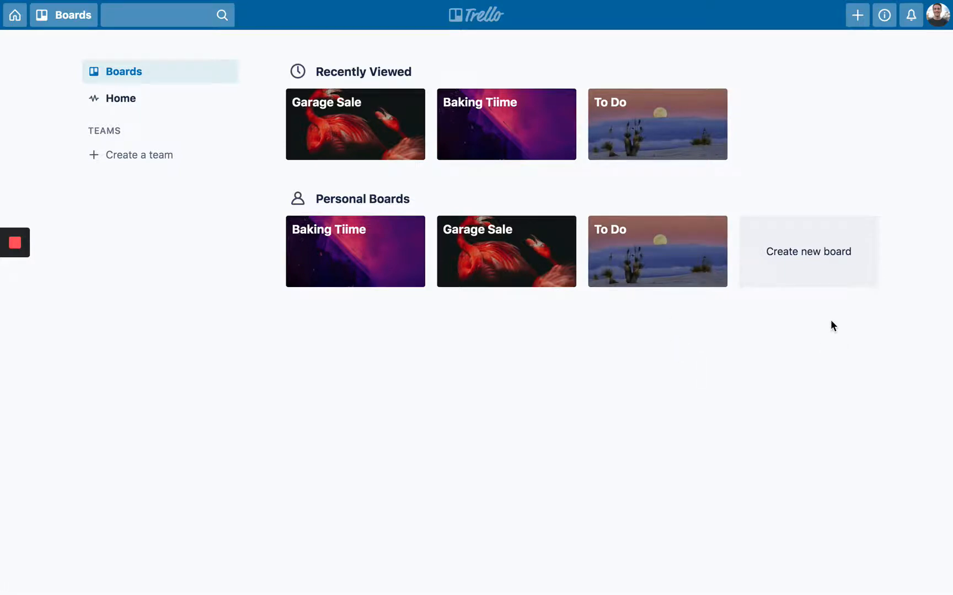
click(820, 279)
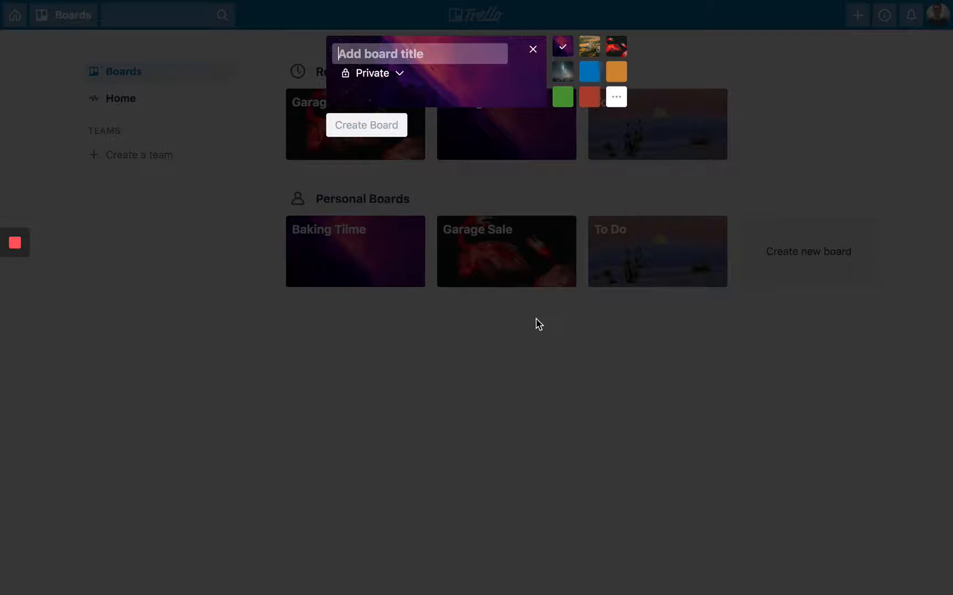
text(Very IMporta)
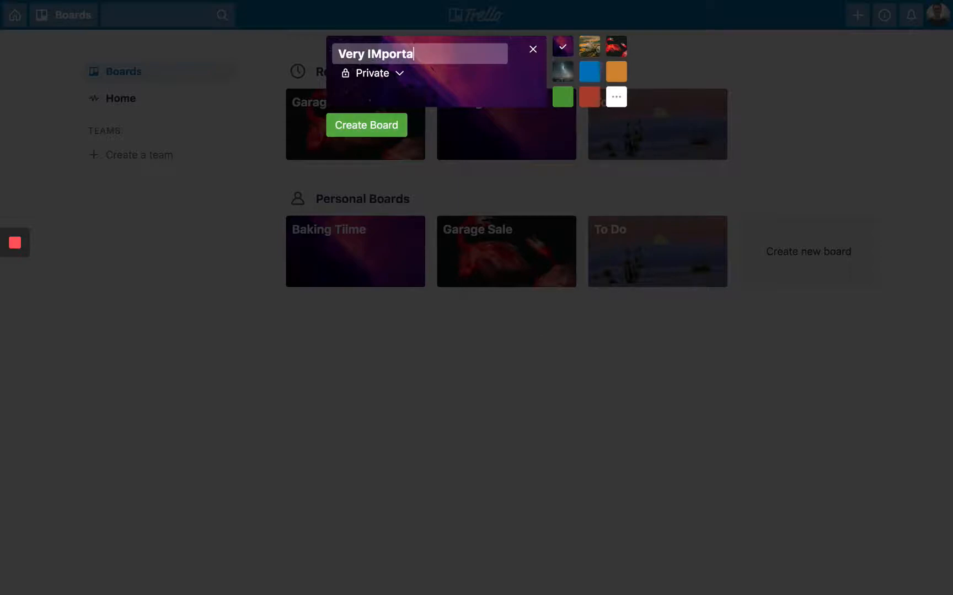
text(nt Project)
click(533, 53)
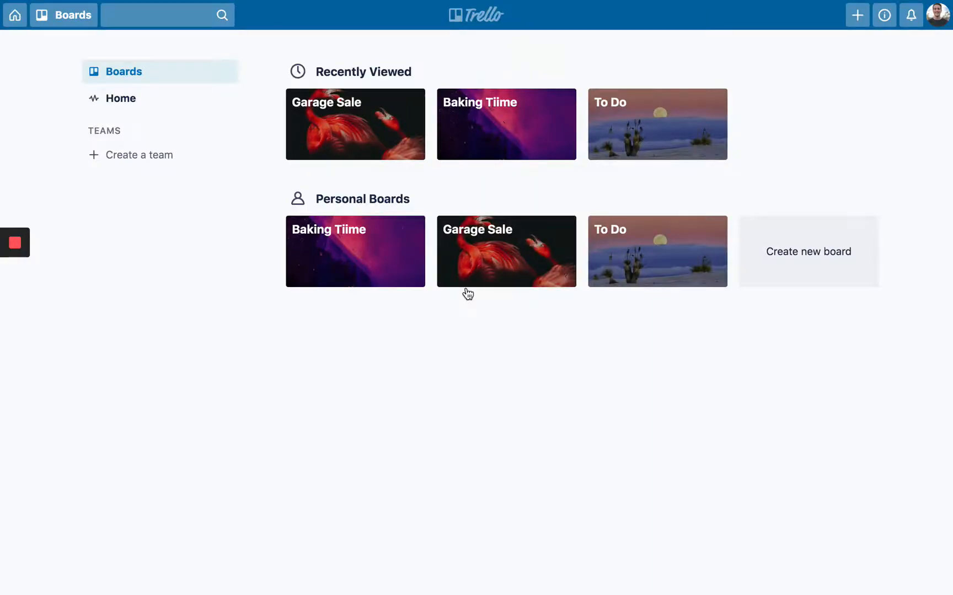
- Open the Baking Tiime board and archive its Hello list
click(352, 273)
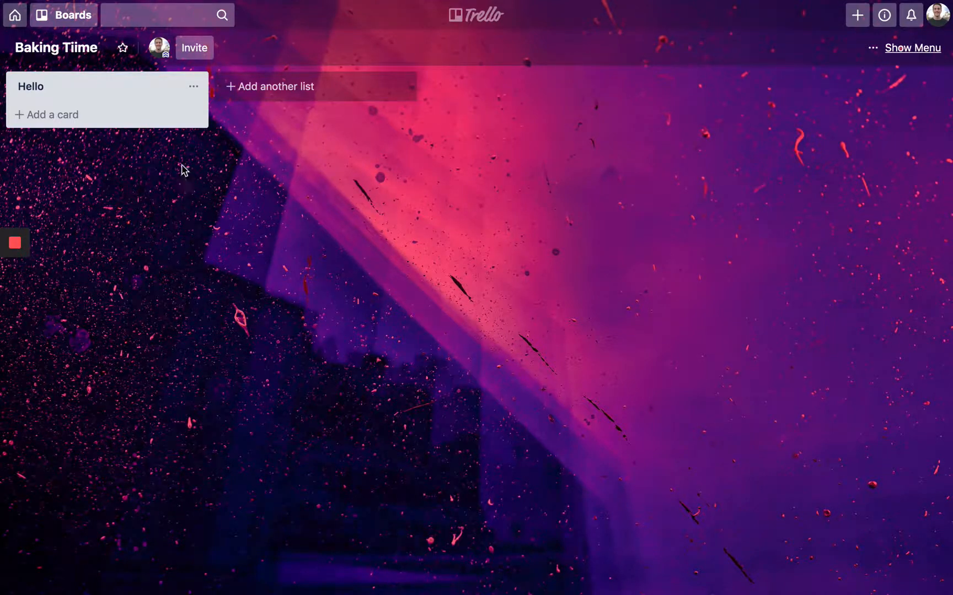
click(193, 87)
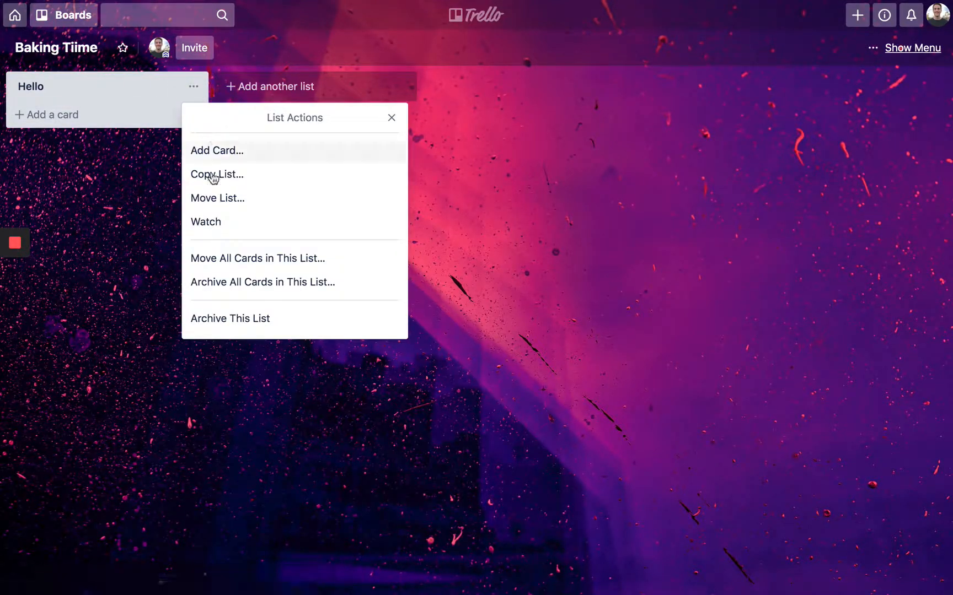
click(231, 319)
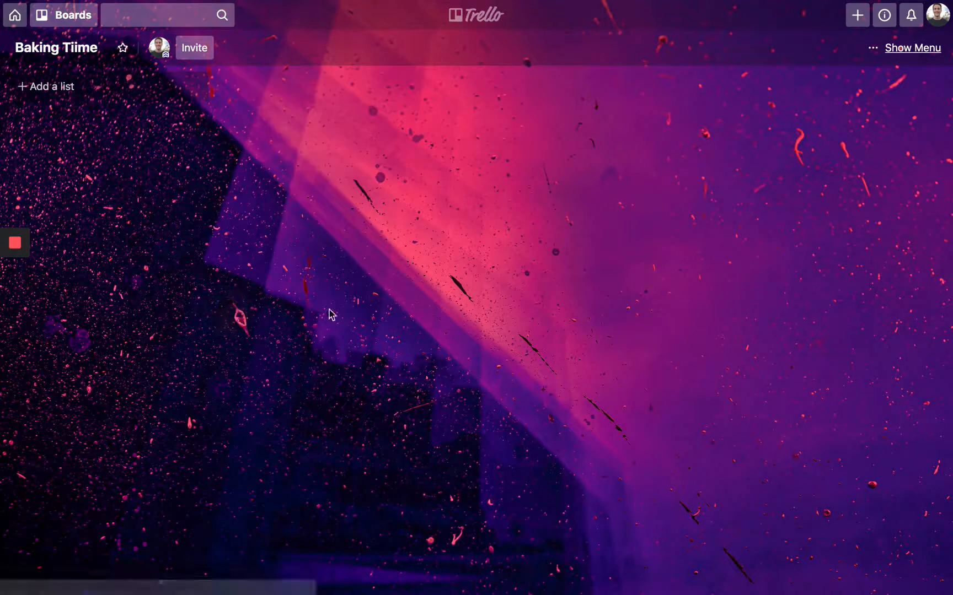
- Check that Hello appears among the board's archived lists, then close the archive panel
click(900, 51)
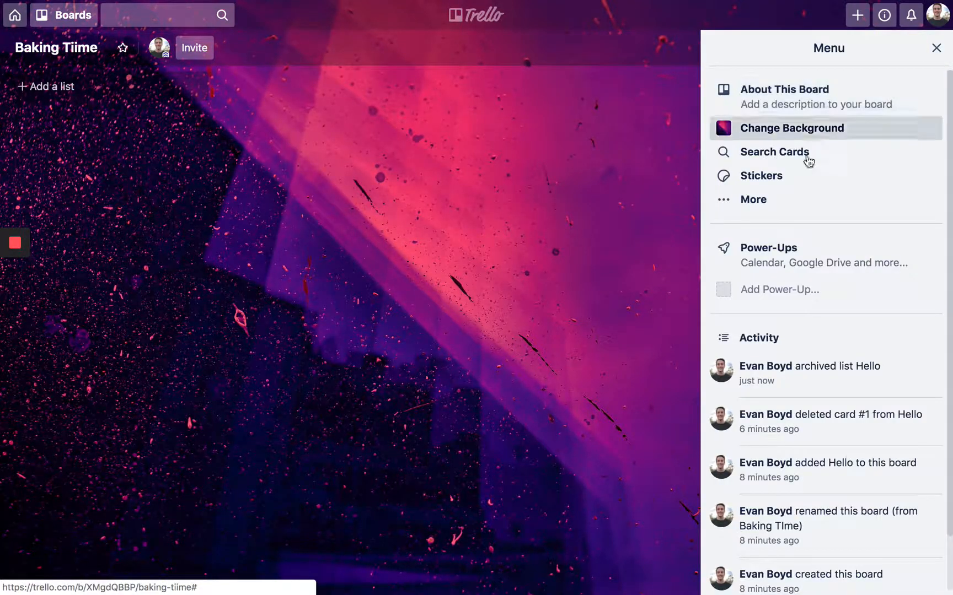
click(754, 204)
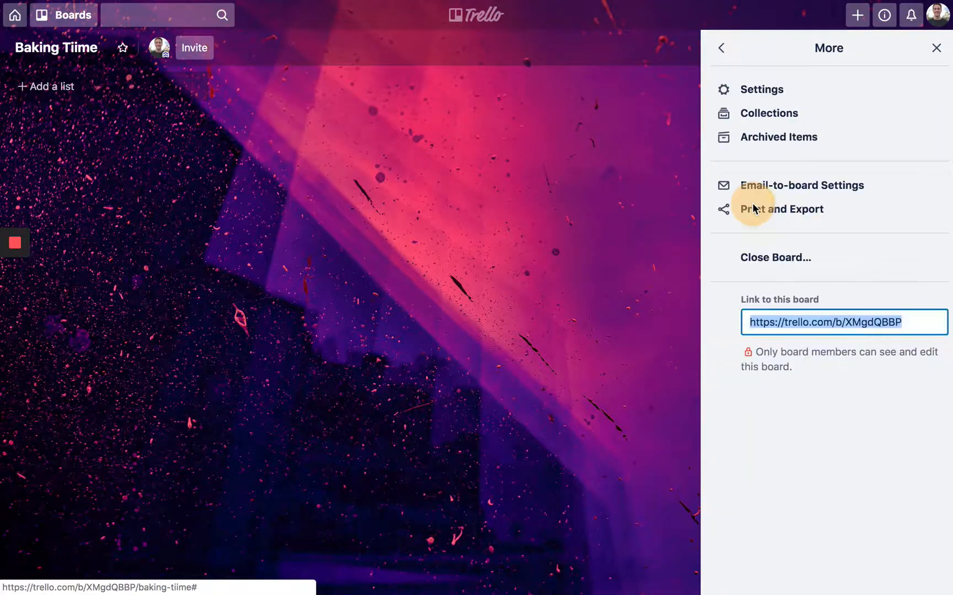
click(776, 144)
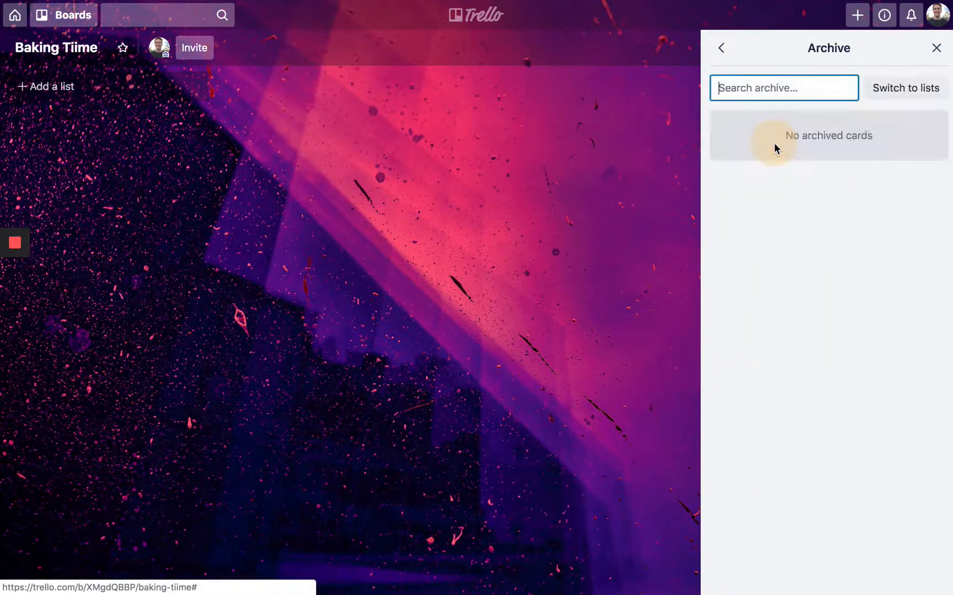
click(897, 90)
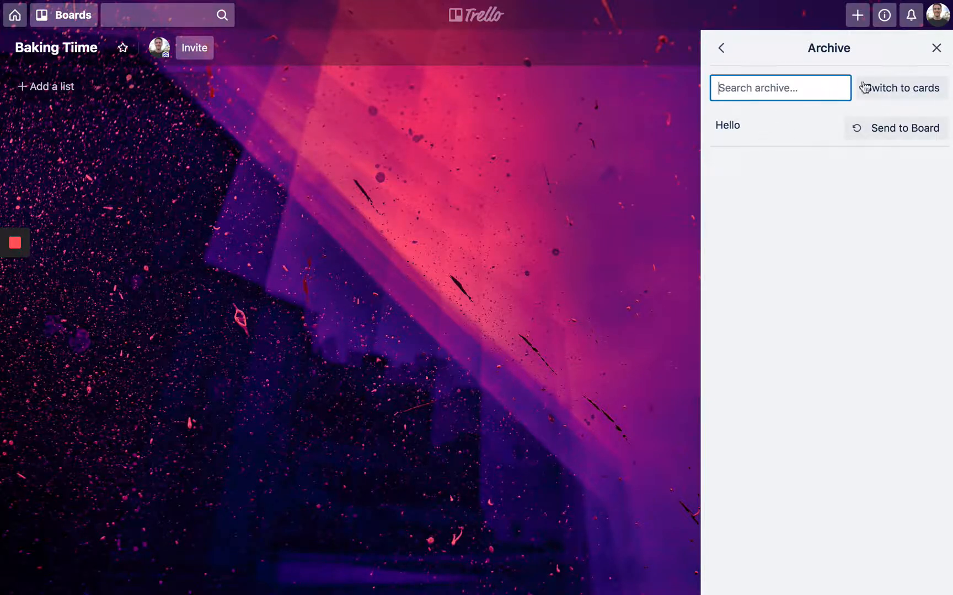
click(937, 49)
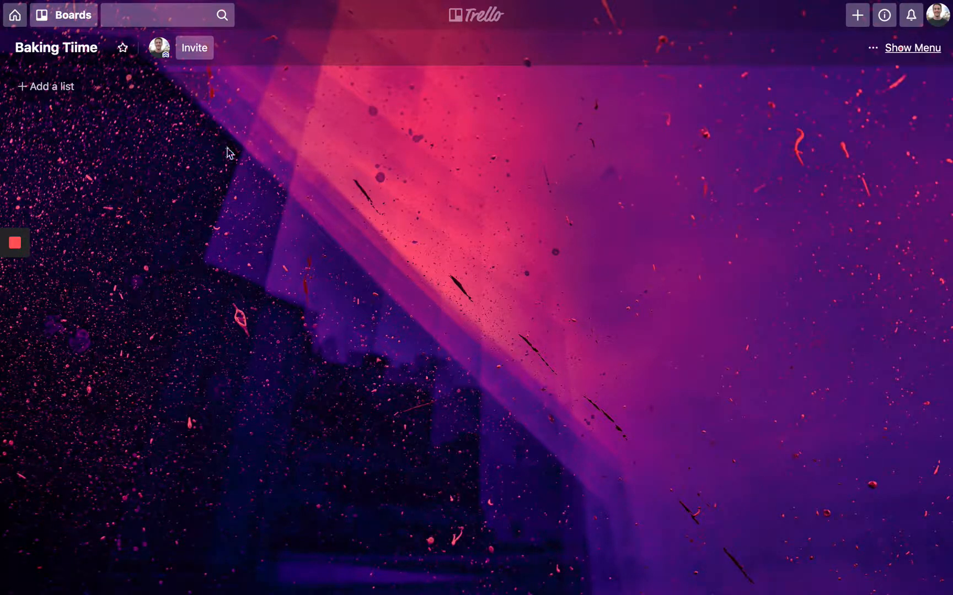
- Create the lists Not Started, In Progress and Completed, in that order
click(63, 96)
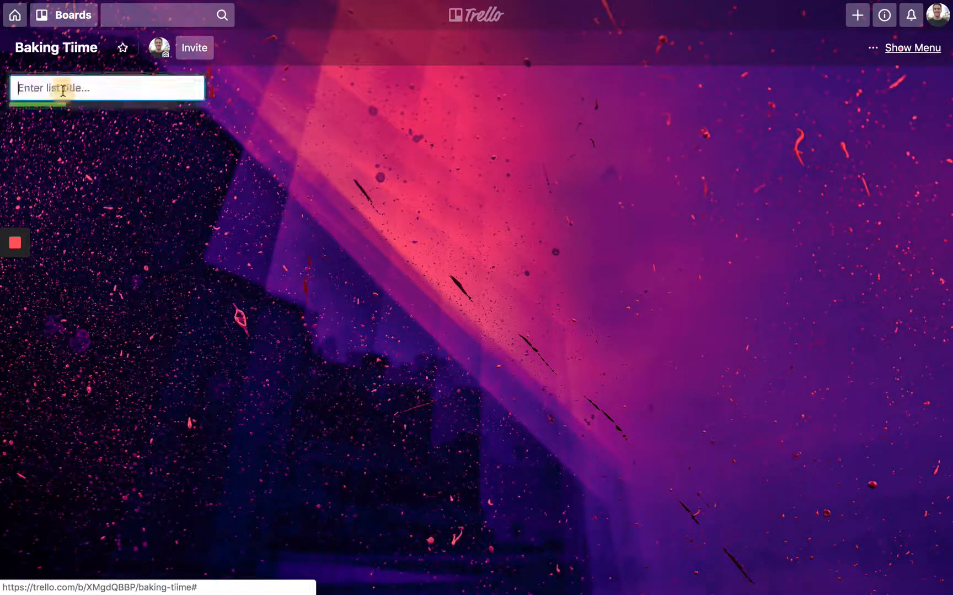
text(No)
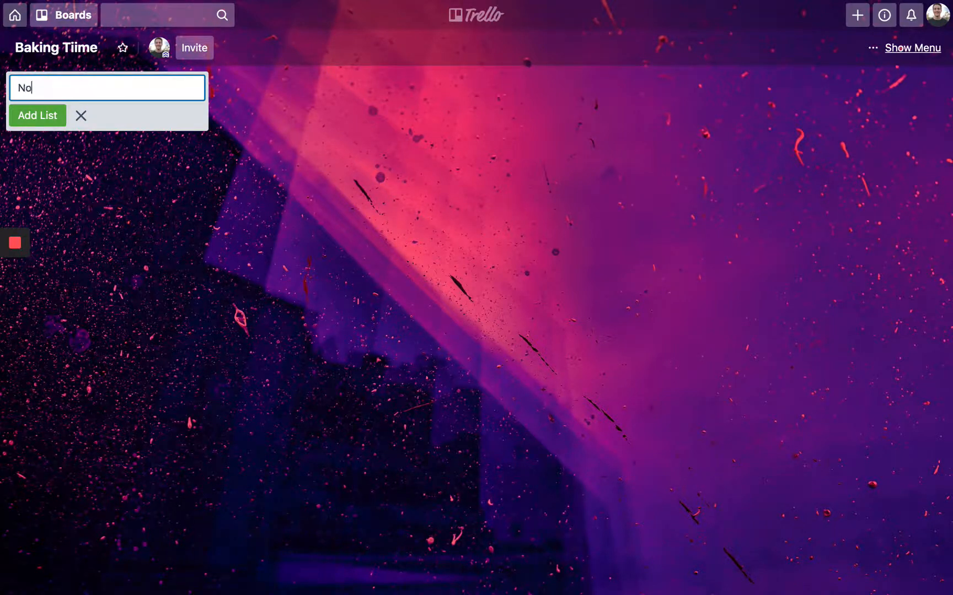
text(t Started)
key(Return)
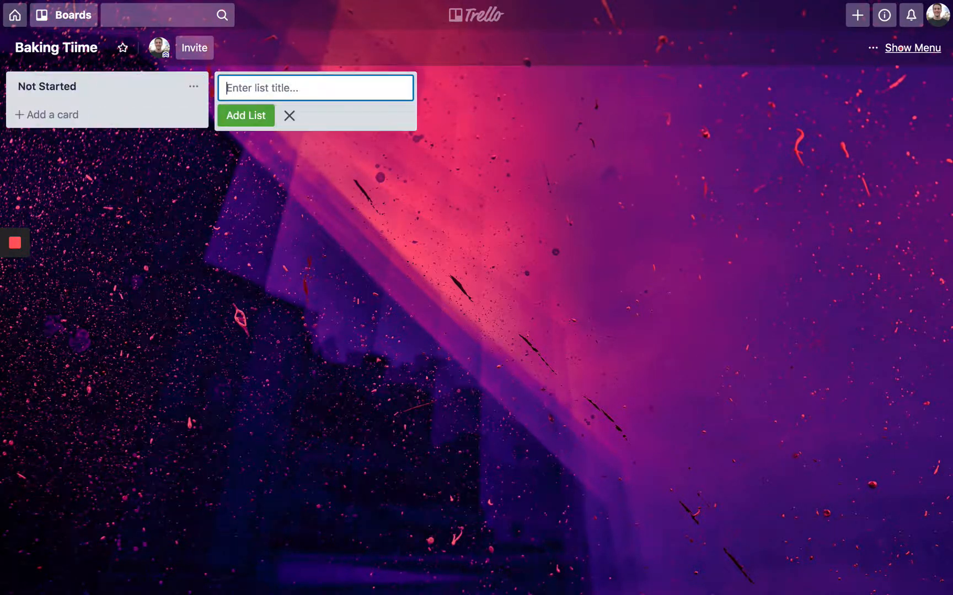
text(In Progress)
key(Return)
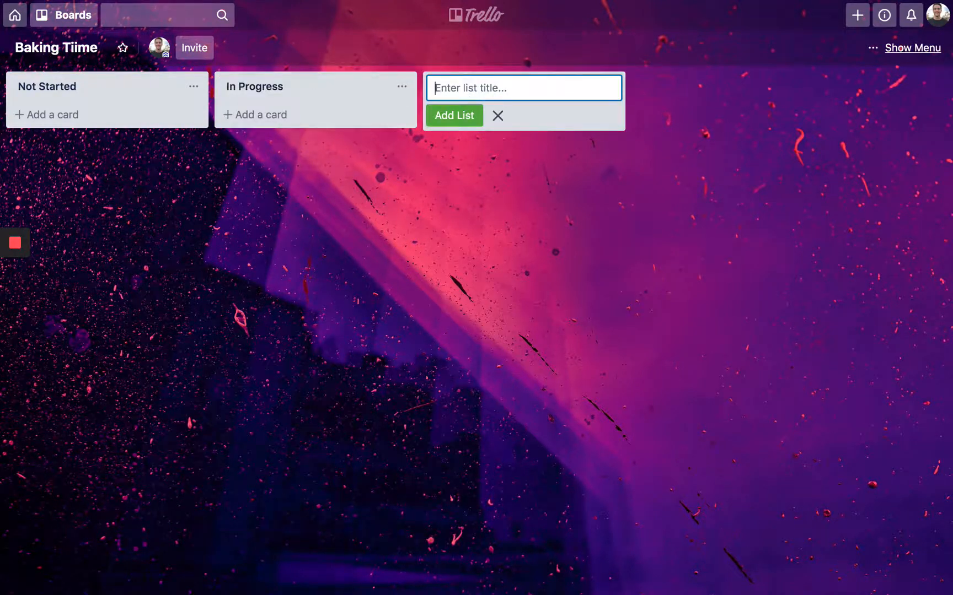
text(Completed)
key(Return)
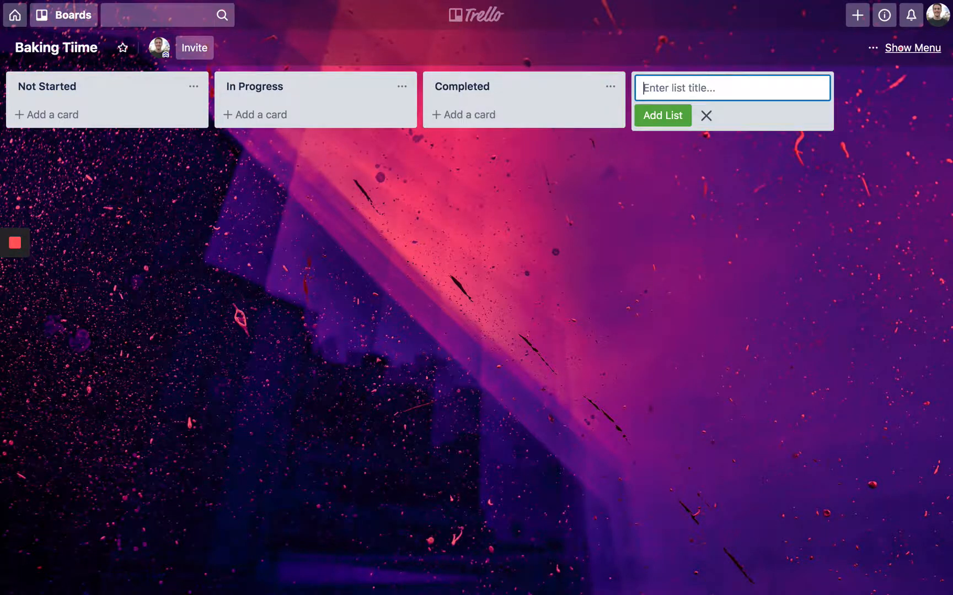
click(111, 264)
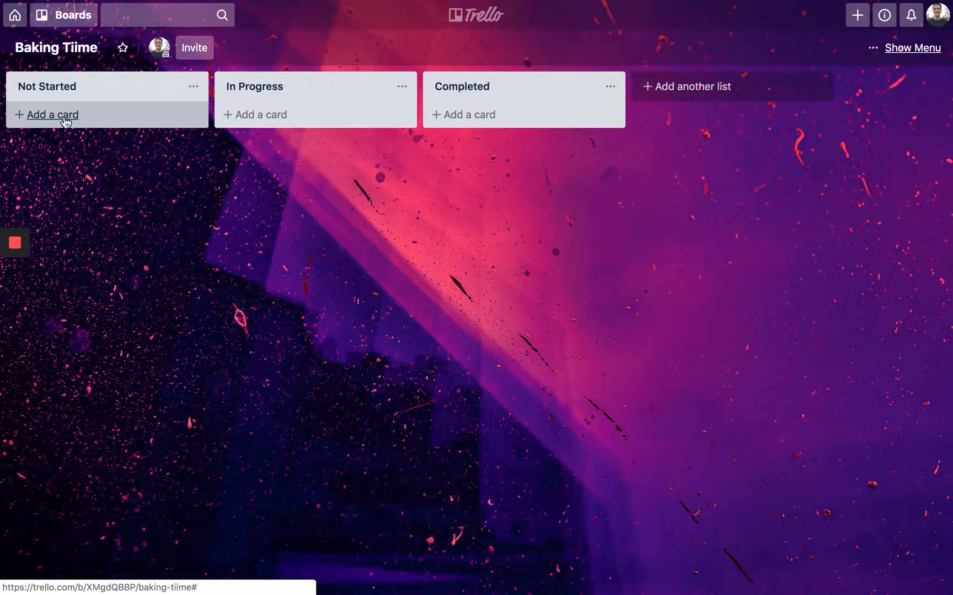
- Delete the extra 'i' in the board title so it reads Baking Time
click(85, 49)
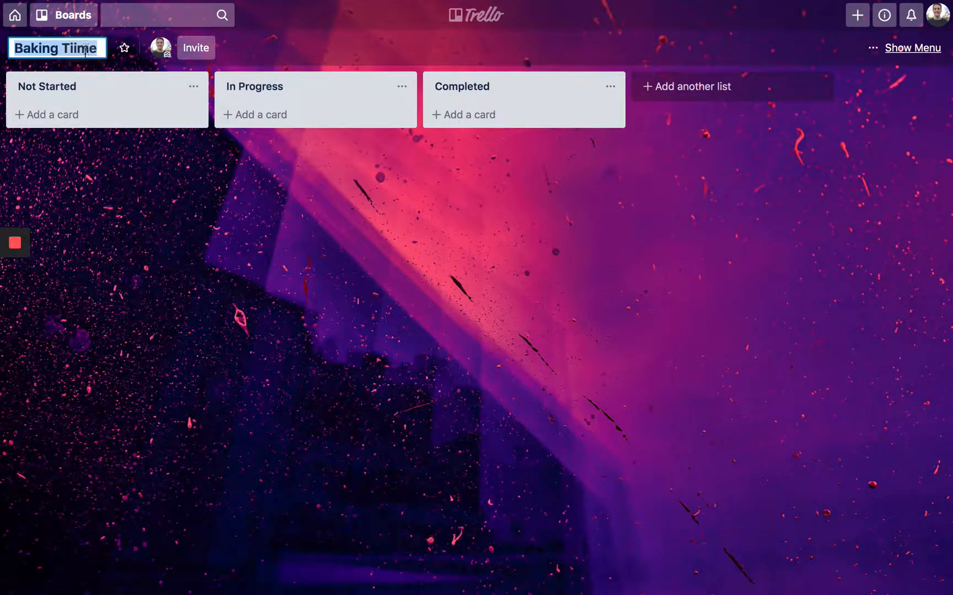
click(111, 172)
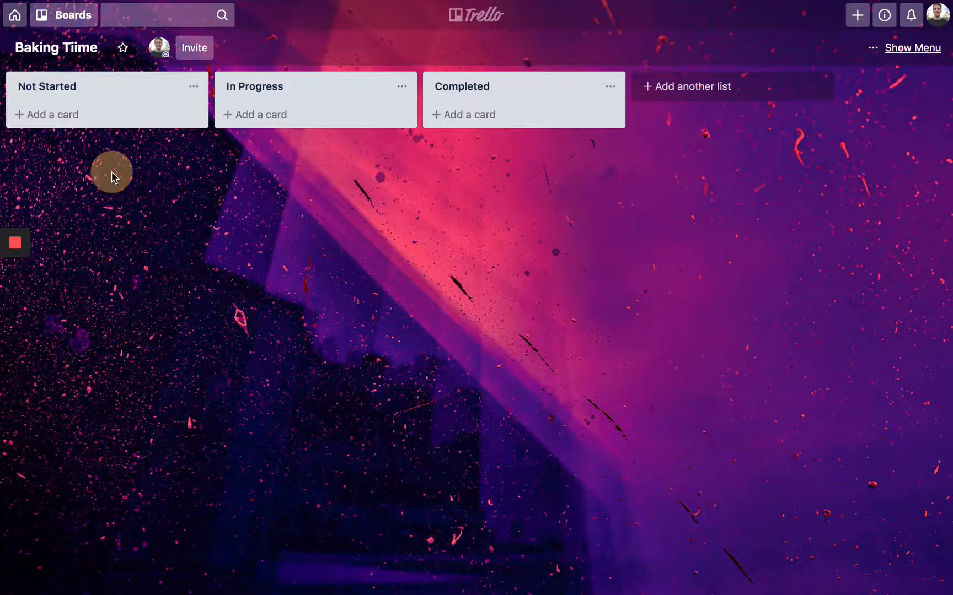
click(88, 52)
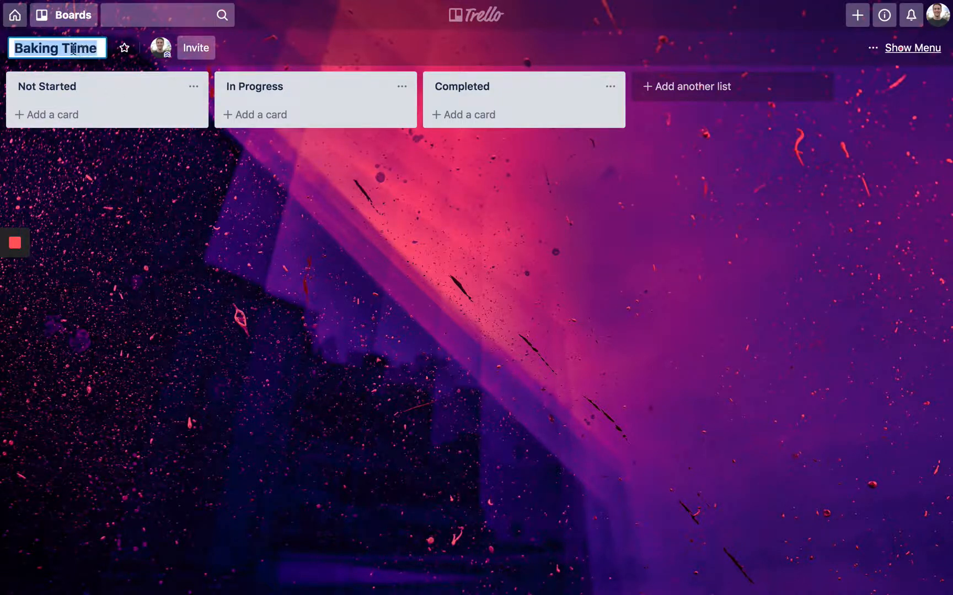
click(78, 48)
key(BackSpace)
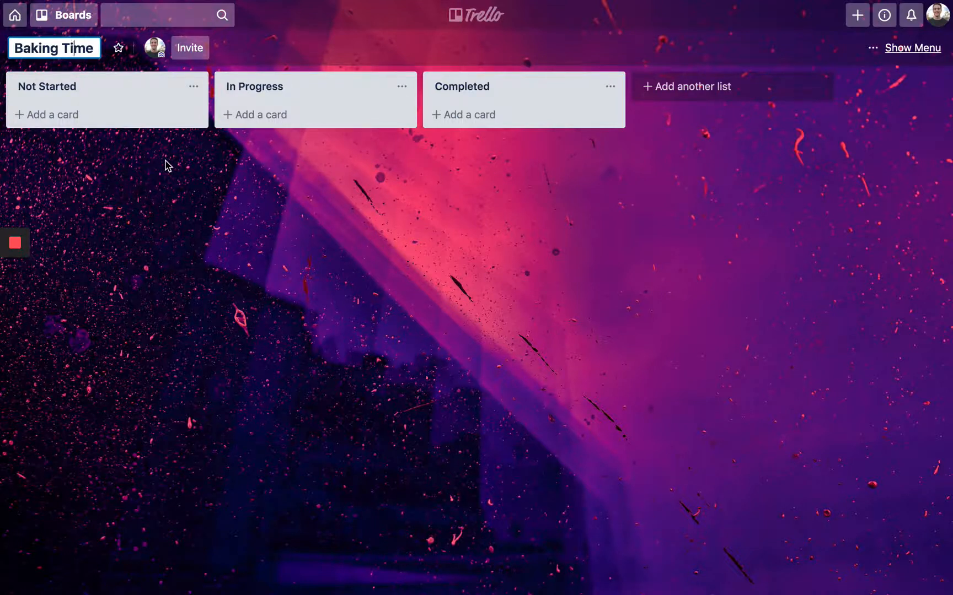
click(162, 187)
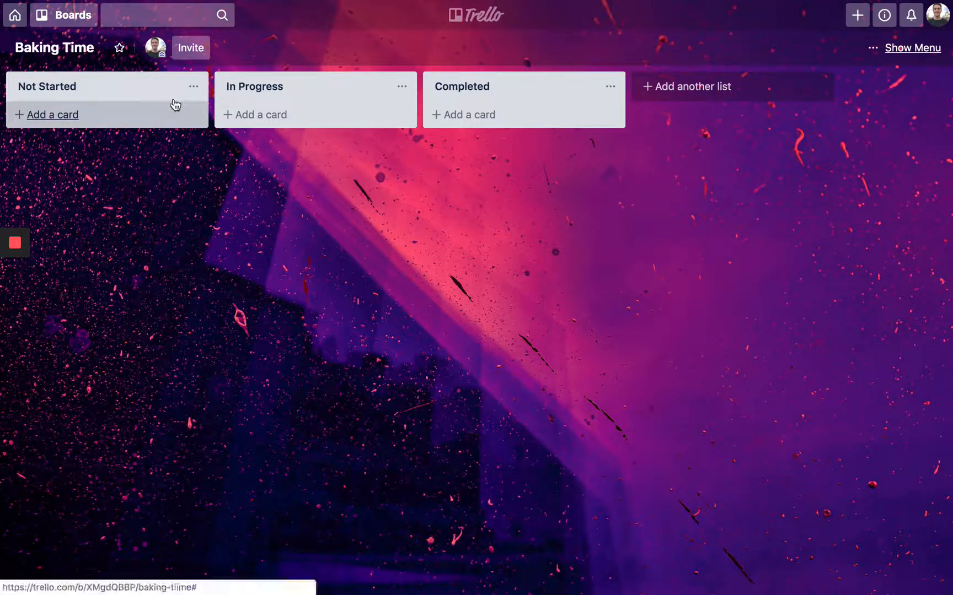
click(192, 57)
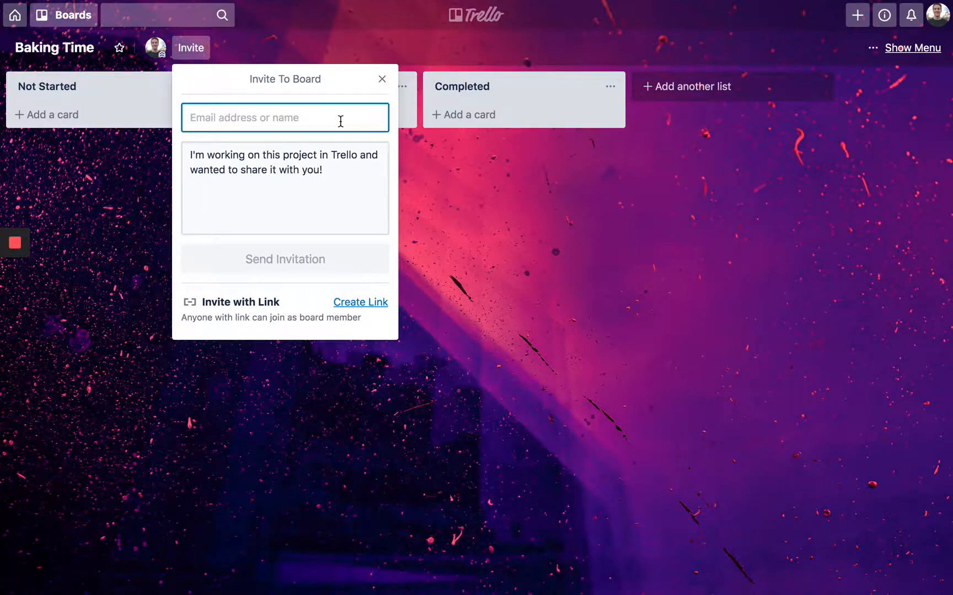
text(my)
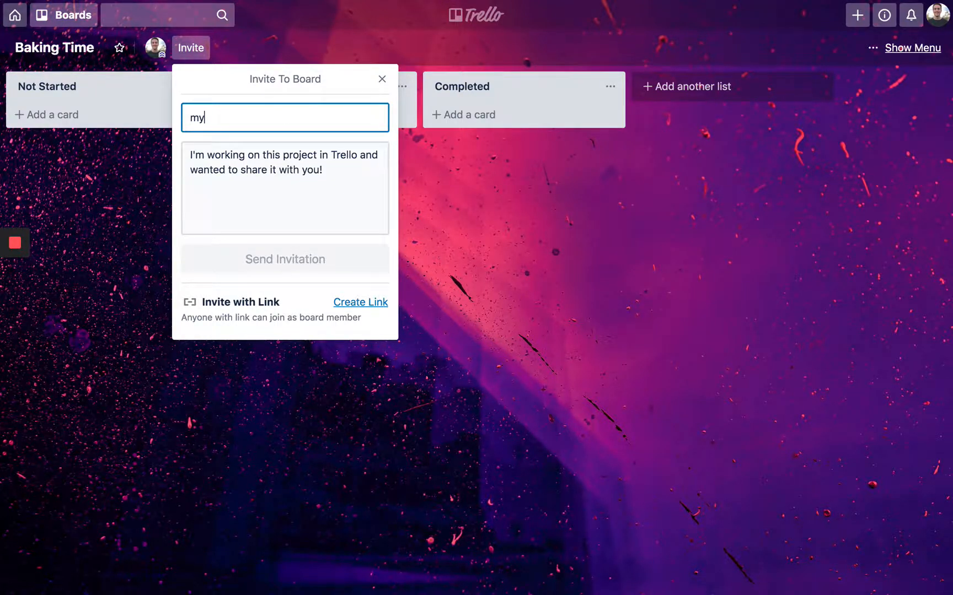
text(mothersemail)
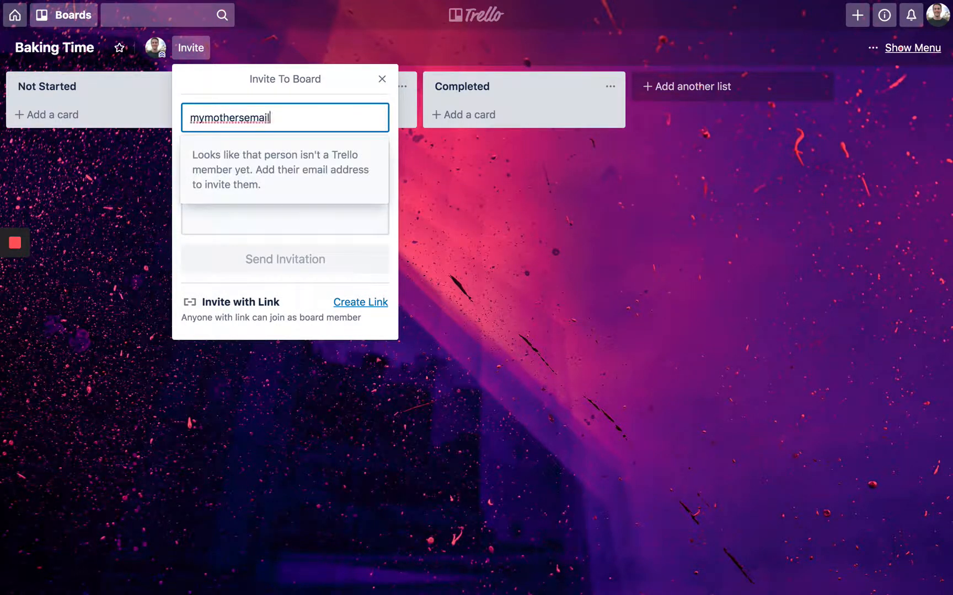
click(382, 79)
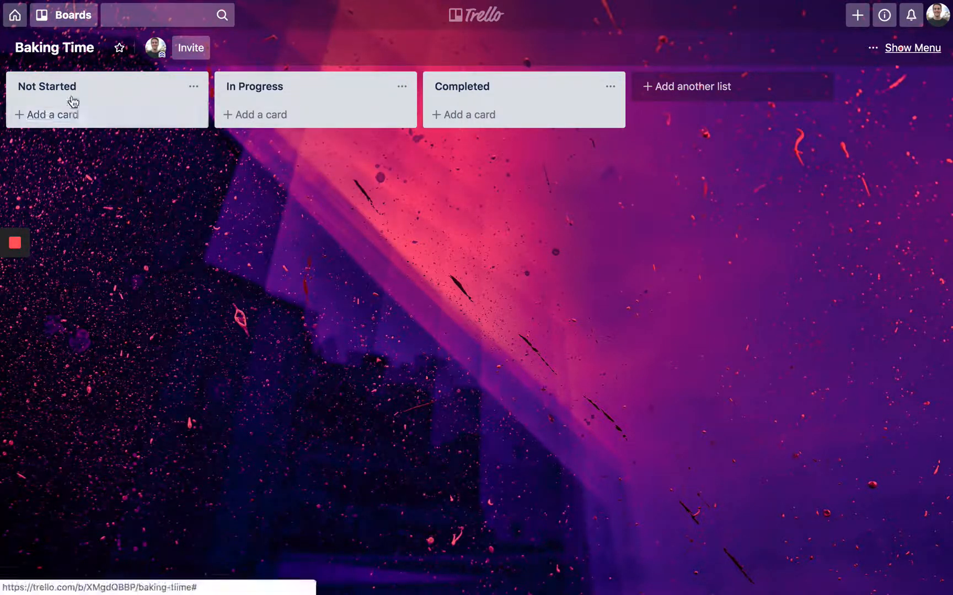
- Add a card titled 'Make cupcakes.' to the Not Started list
click(75, 118)
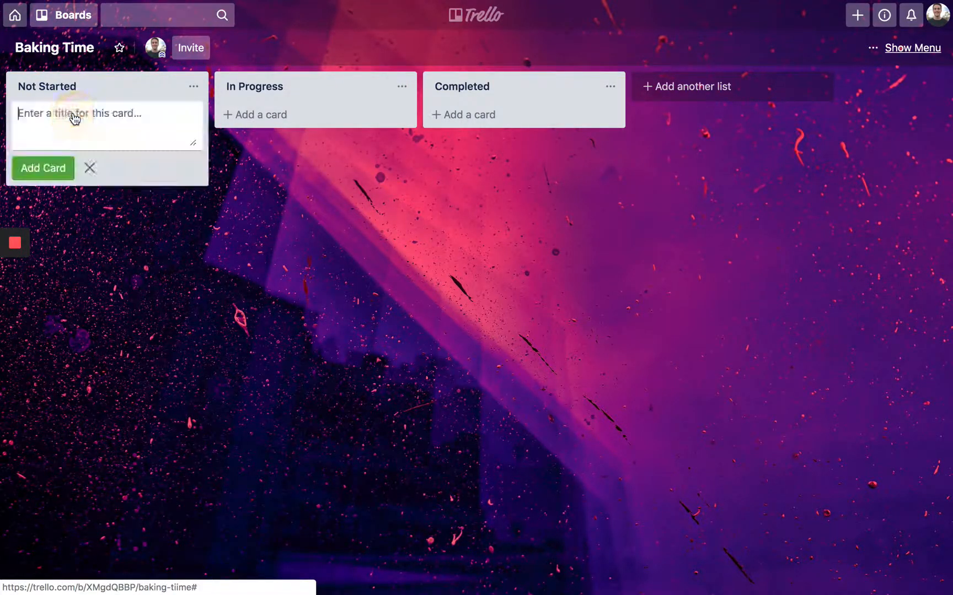
text(Mak)
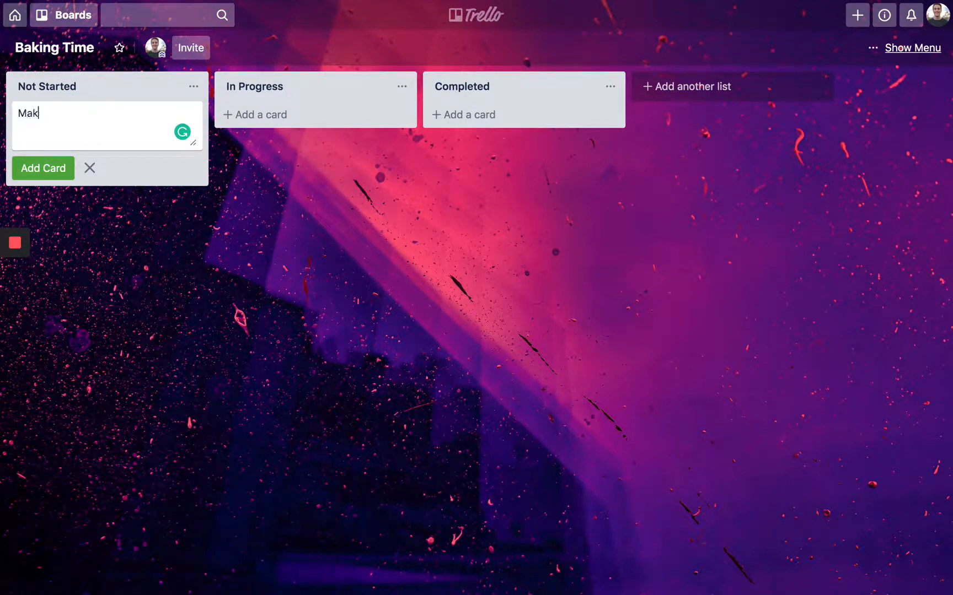
text(e s)
key(BackSpace)
text(cupcakes.)
key(Return)
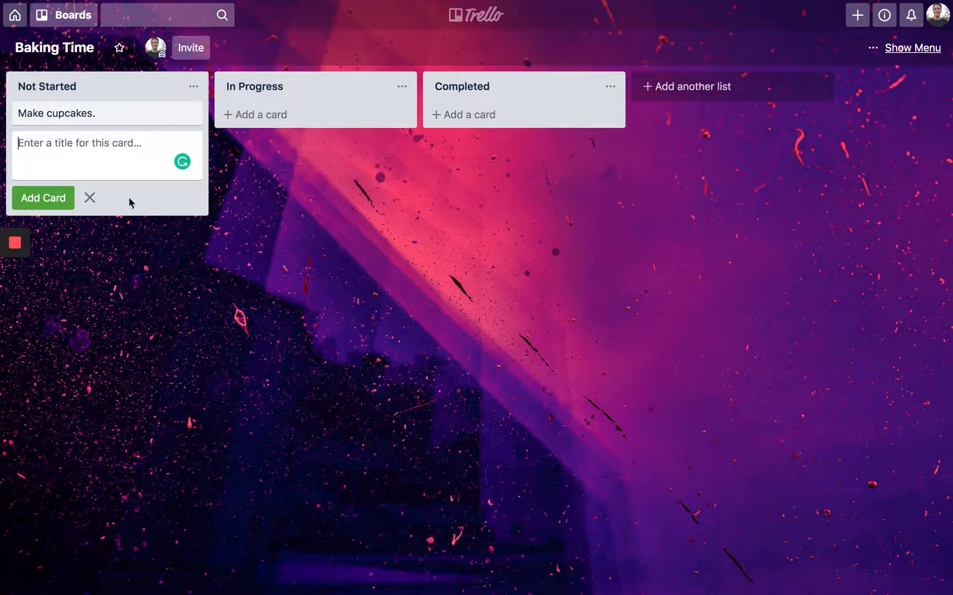
- Give the card the description 'We need to make cupcakes.'
click(95, 119)
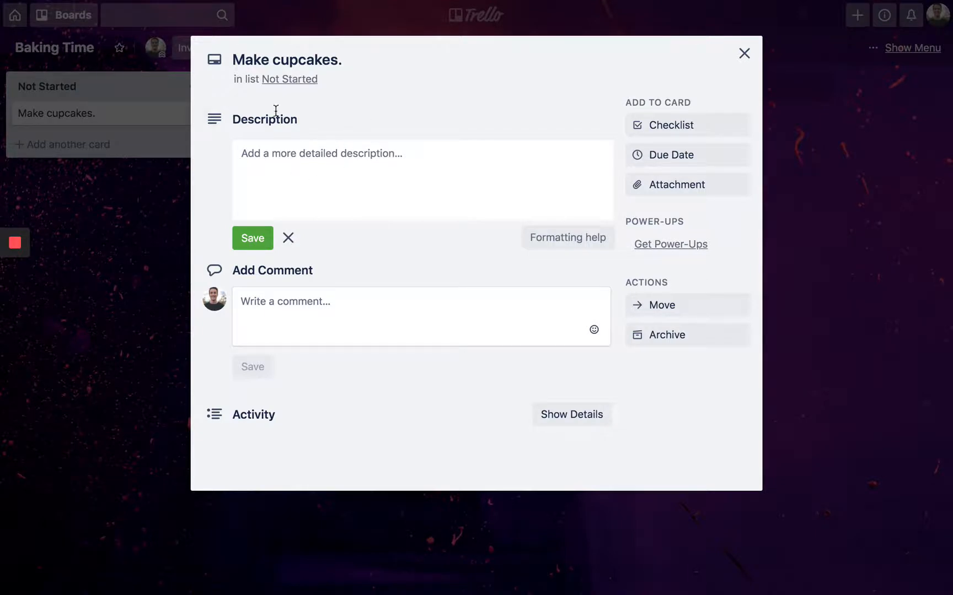
click(309, 155)
text(W)
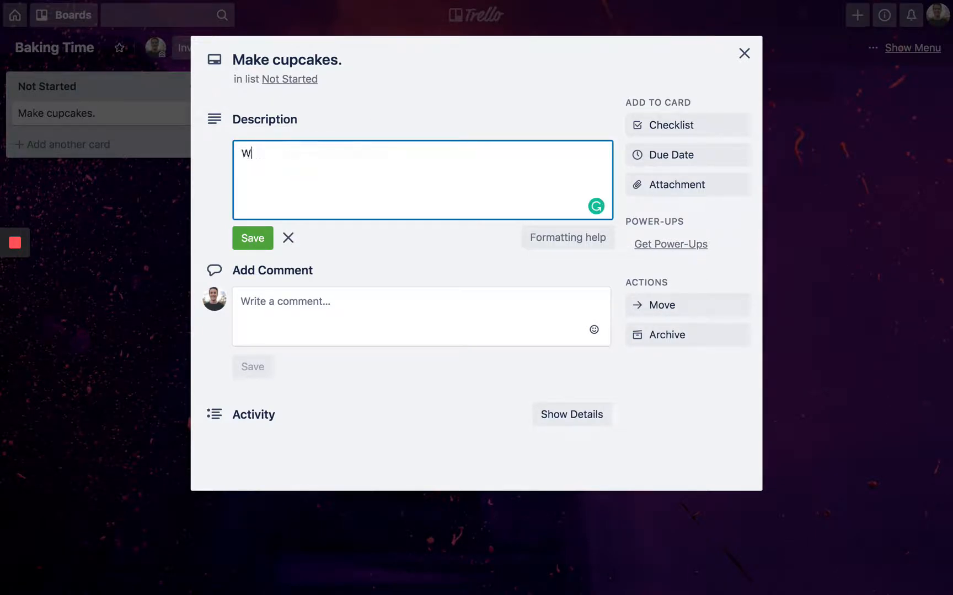
text(e need to make c)
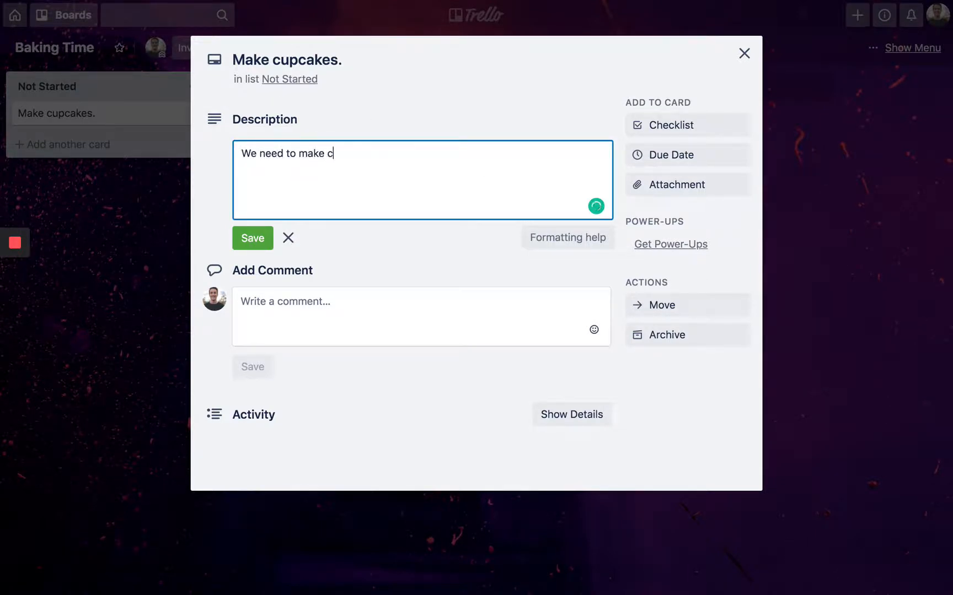
text(upcakes.)
key(Return)
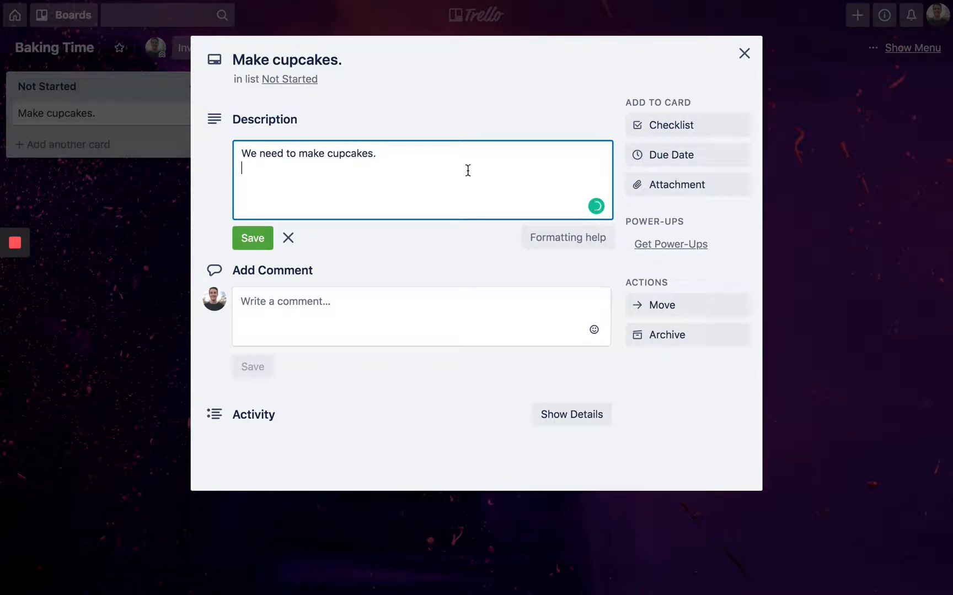
click(263, 243)
- Post a comment saying you're allergic to peanuts, so no peanut butter cupcakes, then close the card
click(299, 222)
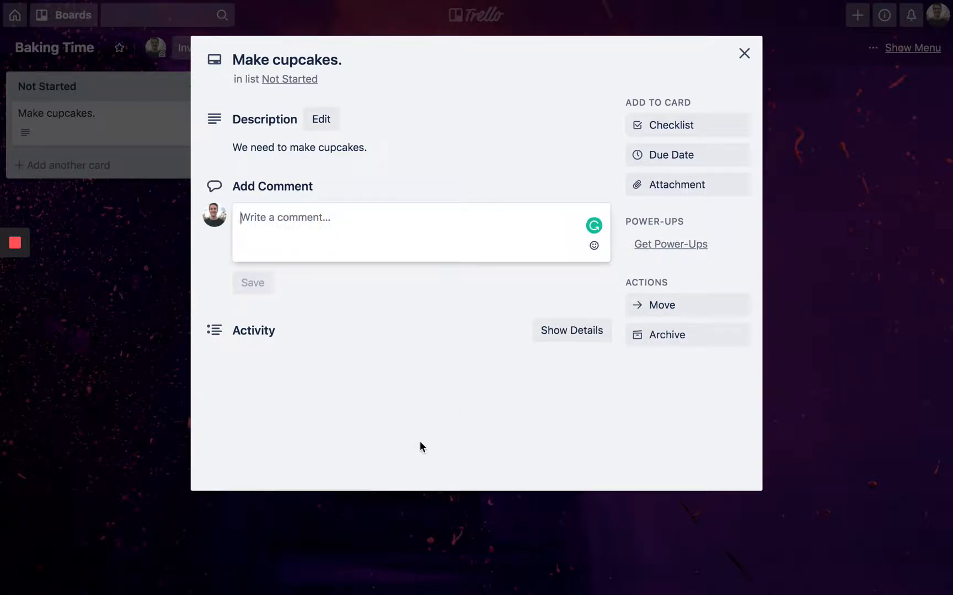
text(I'm al)
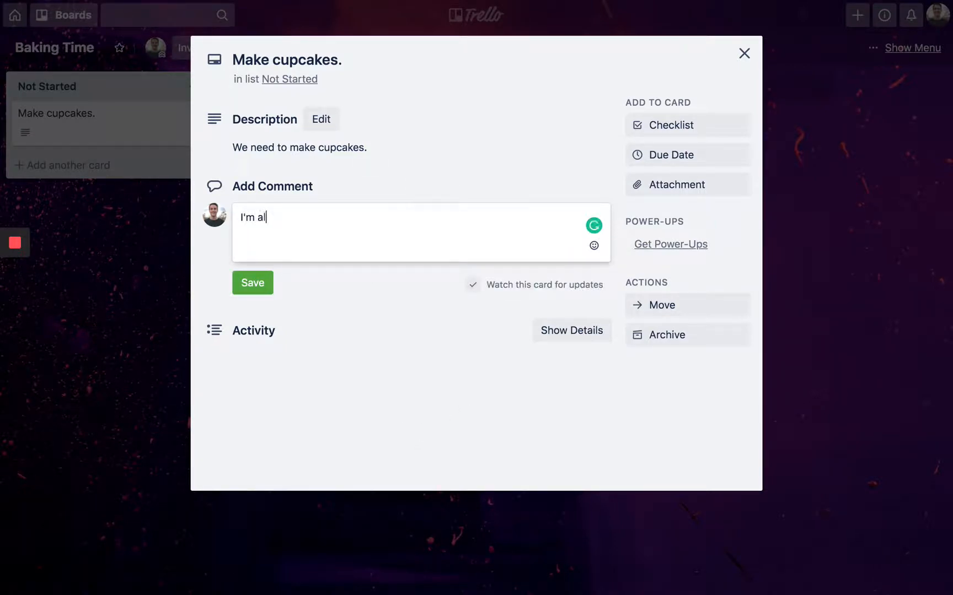
text(lergic to peanuts, so no pea)
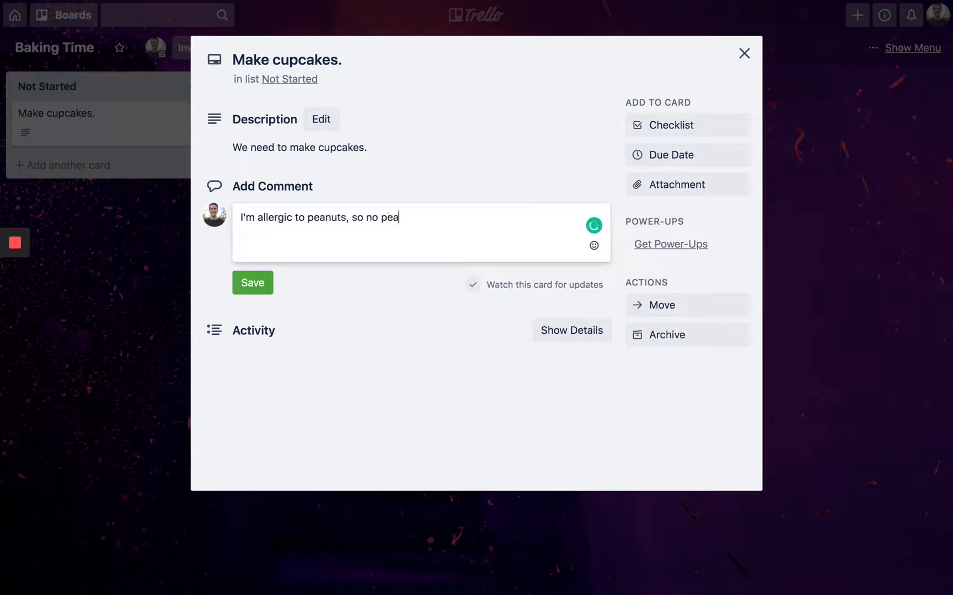
text(nu)
text(t butter flavored cuca)
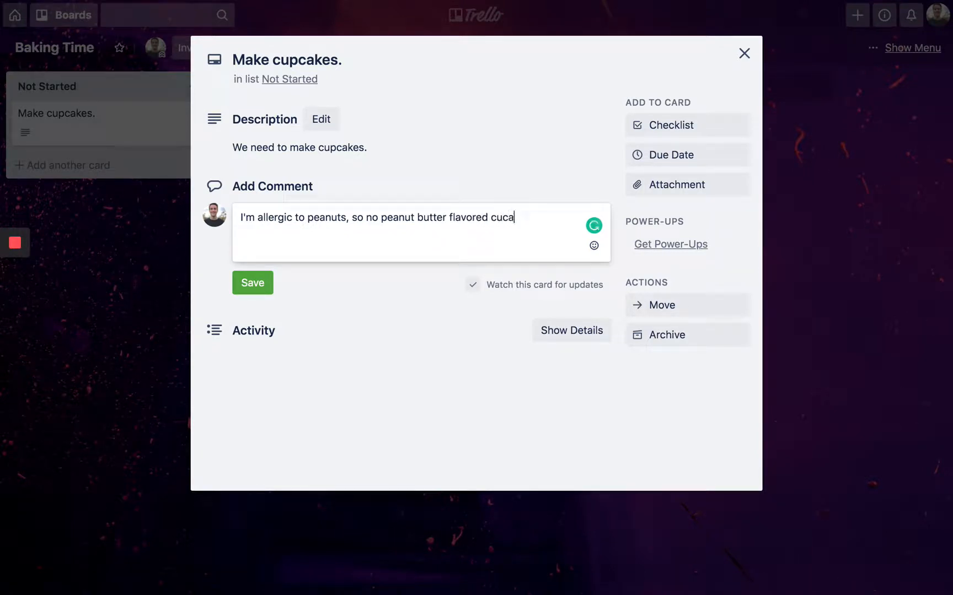
key(BackSpace)
text(pcakes.)
key(Return)
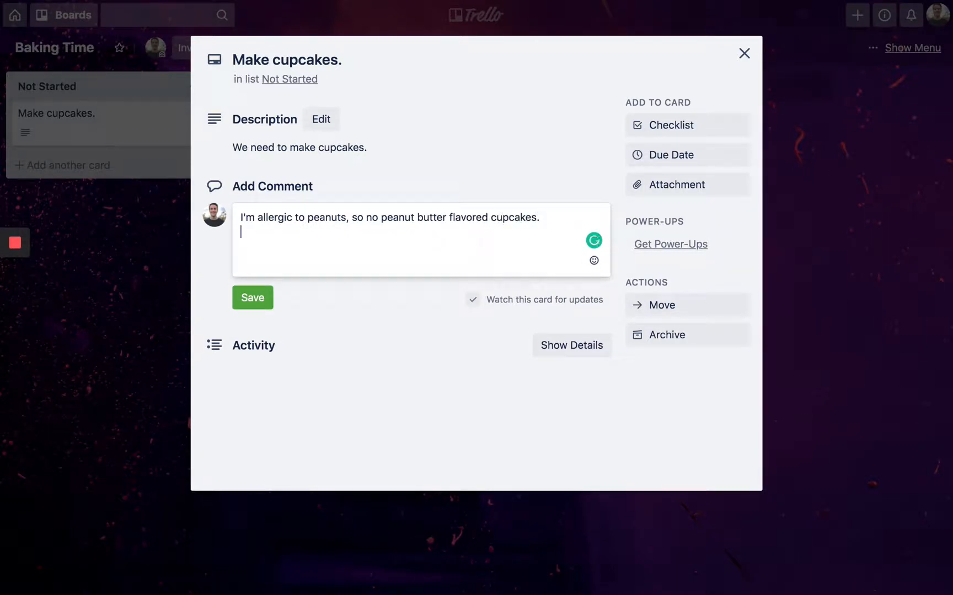
key(BackSpace)
click(244, 298)
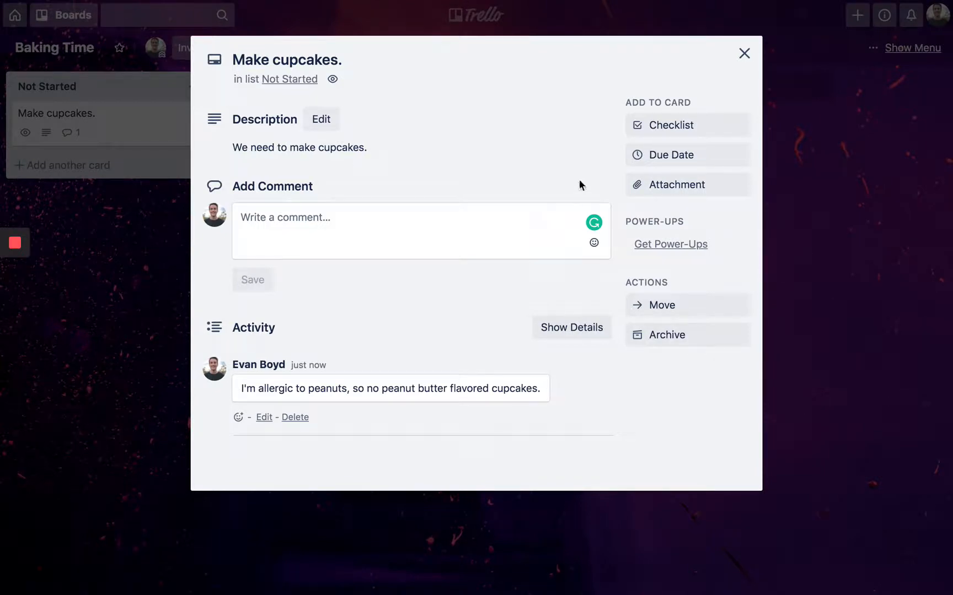
click(138, 283)
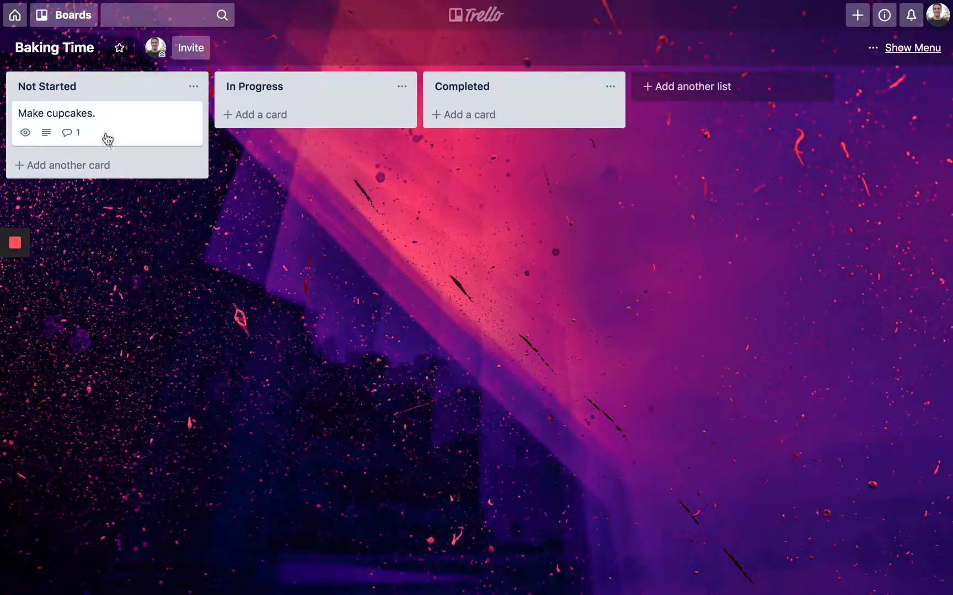
- Drag Make cupcakes. into In Progress and add a 'Buy the ingredients for cupcakes.' card to Not Started
drag(112, 122, 260, 125)
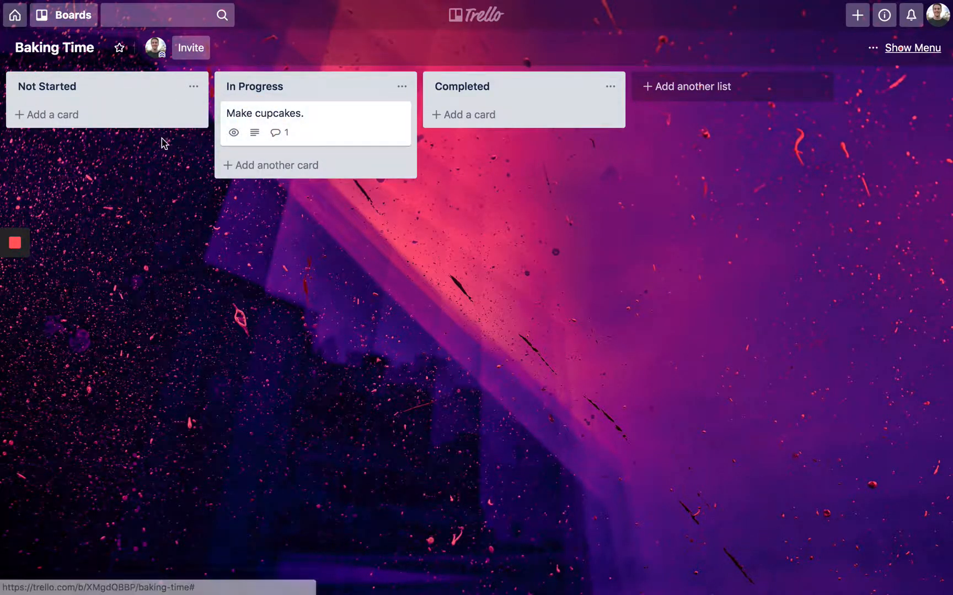
click(95, 126)
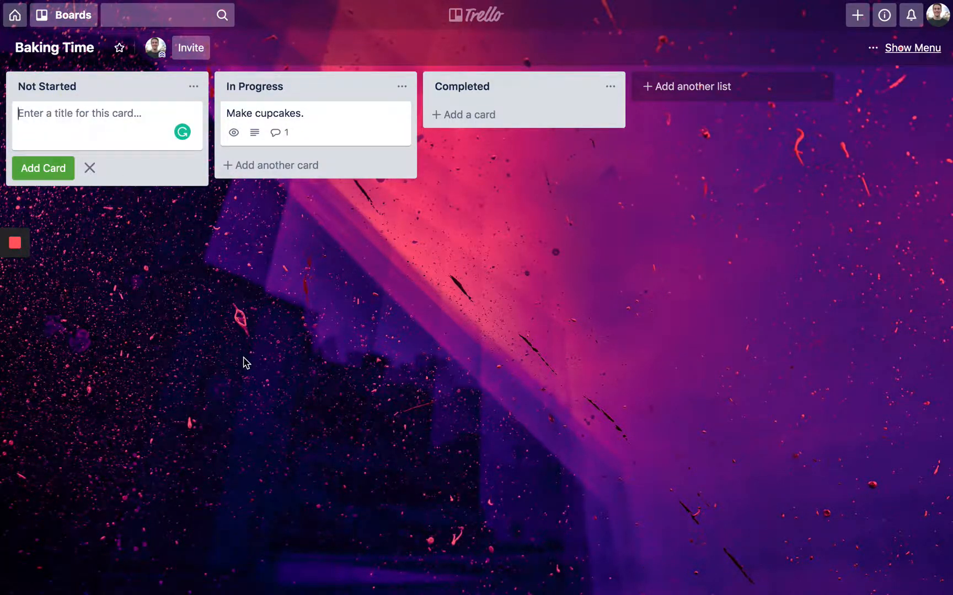
text(Buy the ingred)
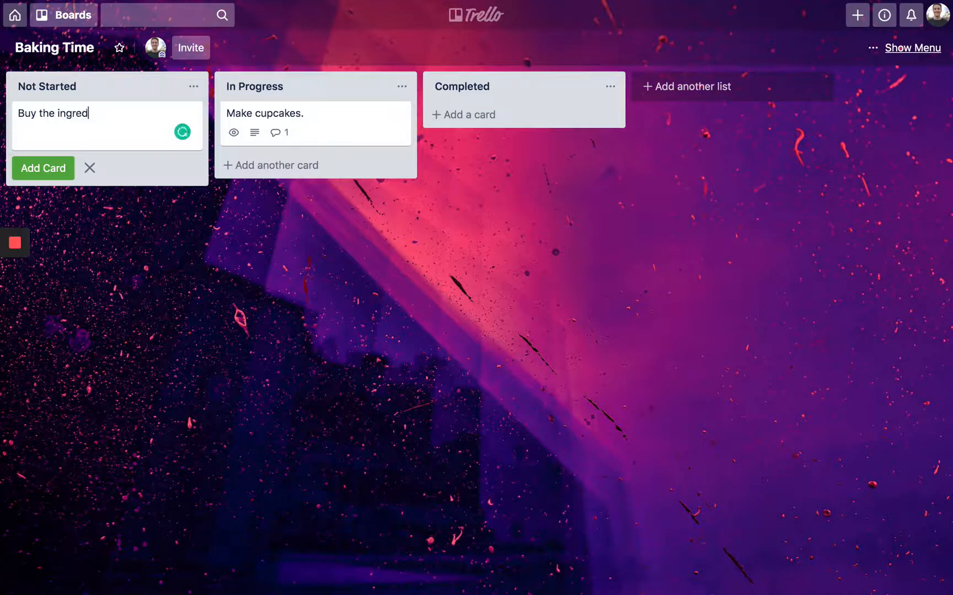
text(ients for cp)
text(pcakes.)
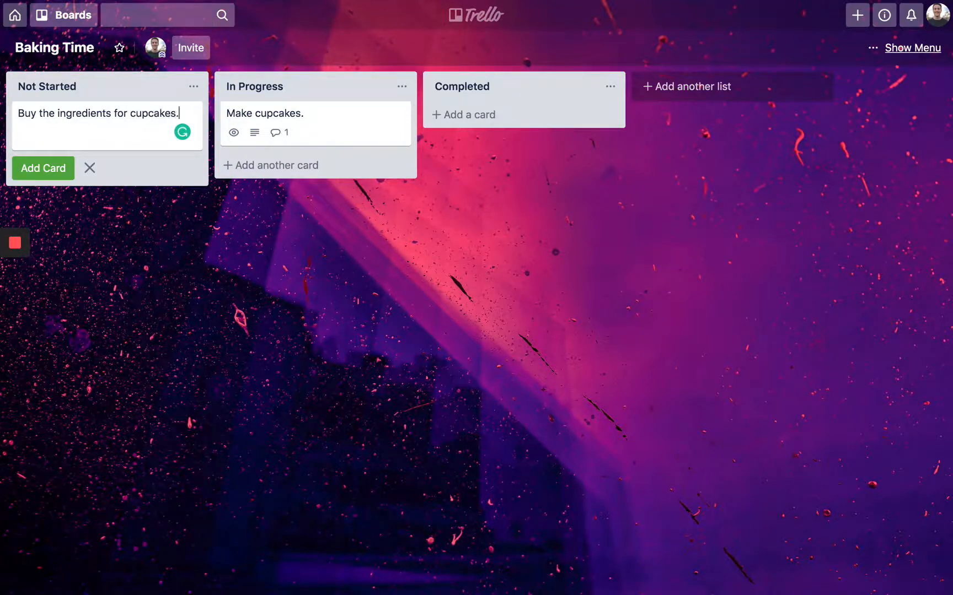
key(Return)
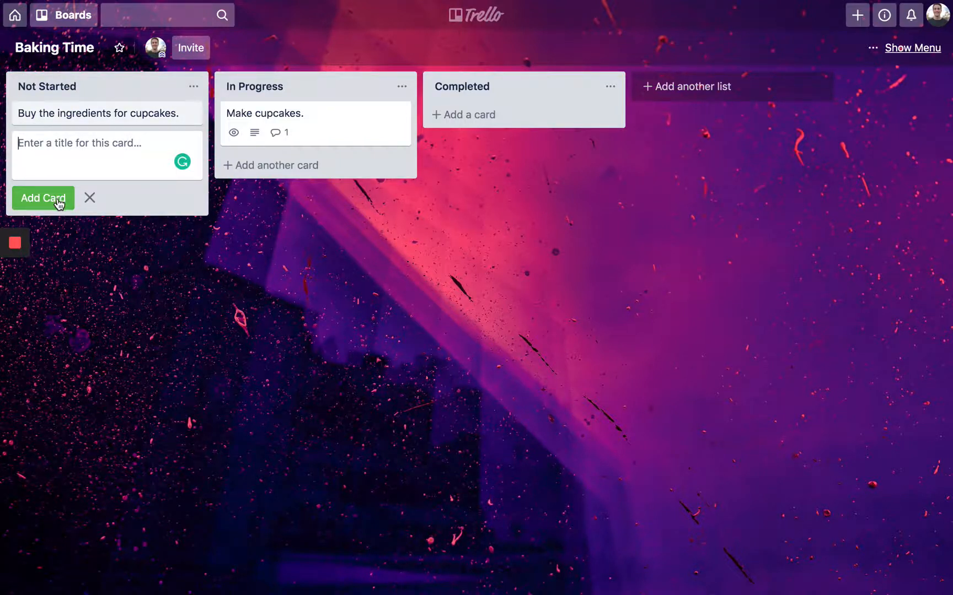
- Describe the ingredients card as 'The cupcakes won't make themselves out of thin air.'
click(145, 117)
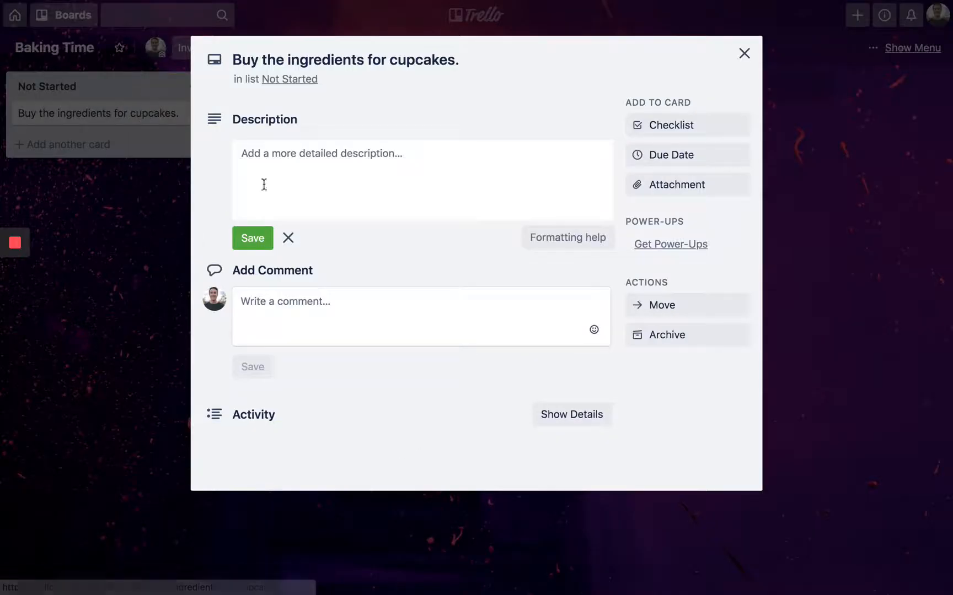
click(364, 157)
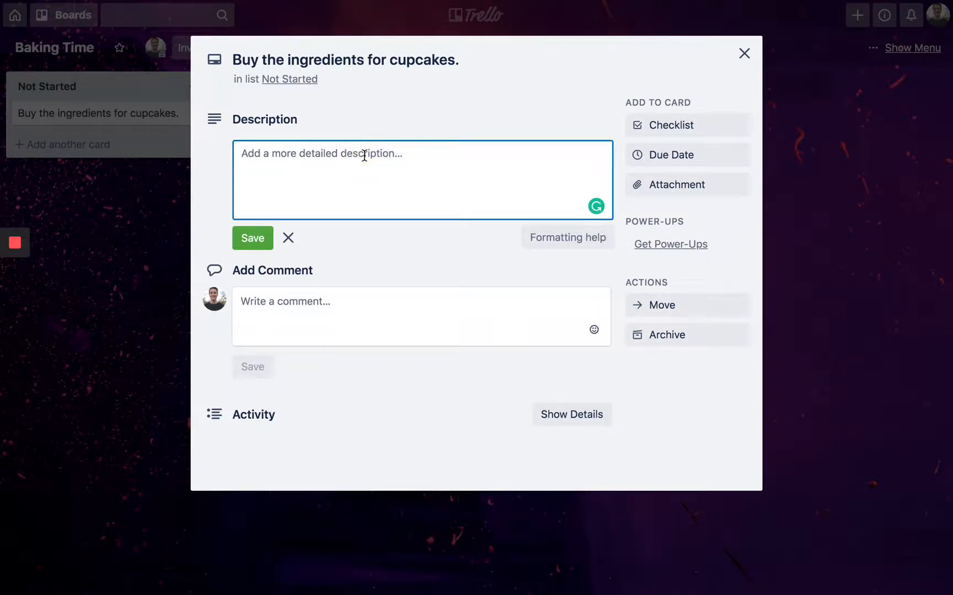
text(The )
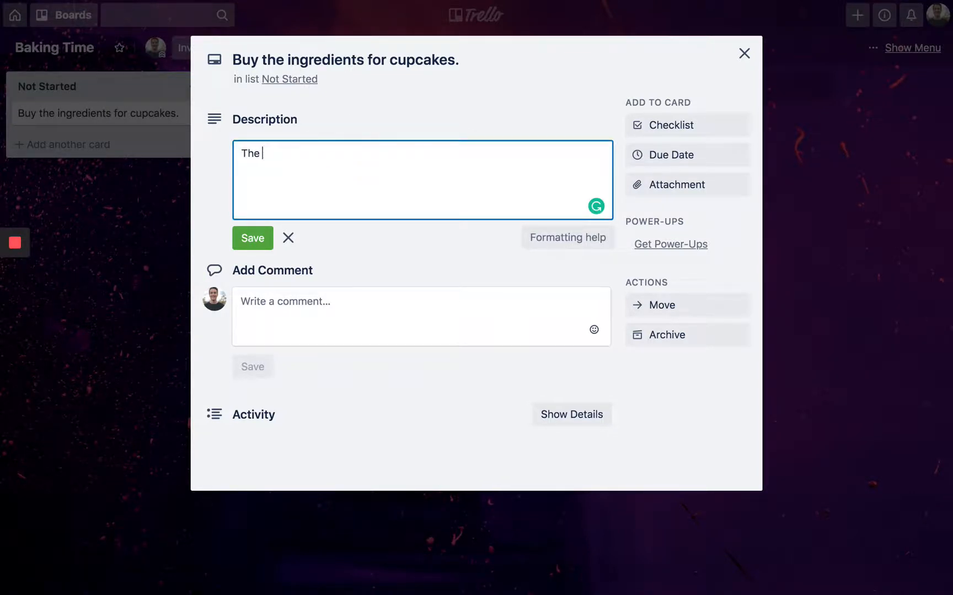
text(cupcakes won't make themse)
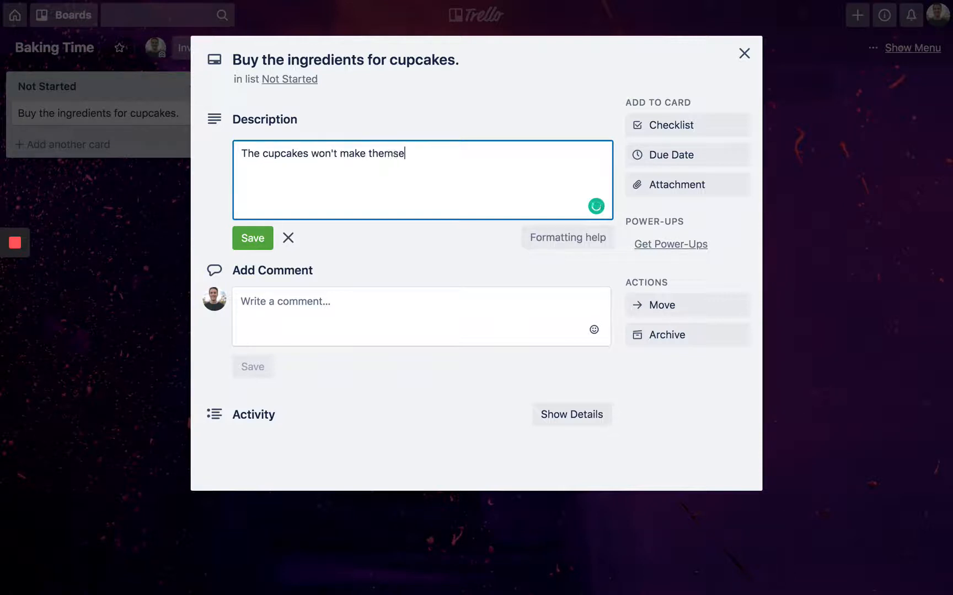
text(lves out of thin air.)
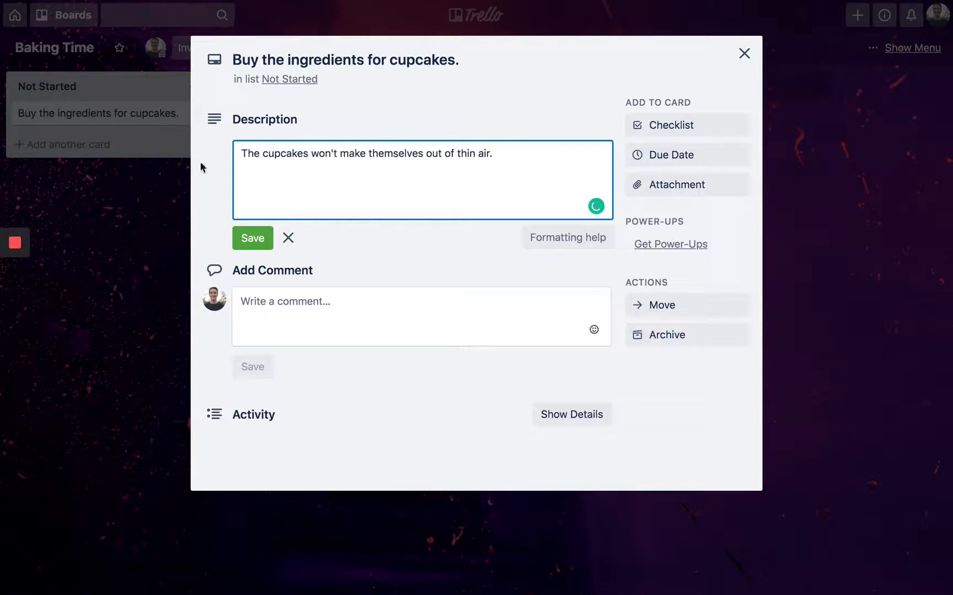
click(261, 242)
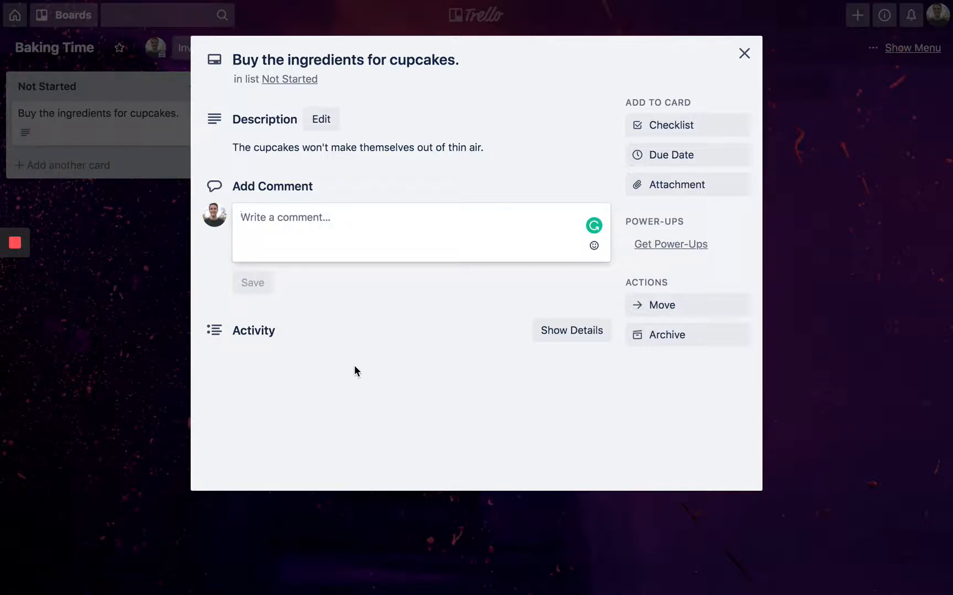
- Post the comment 'You're doing great!' on the card
text(You're doing )
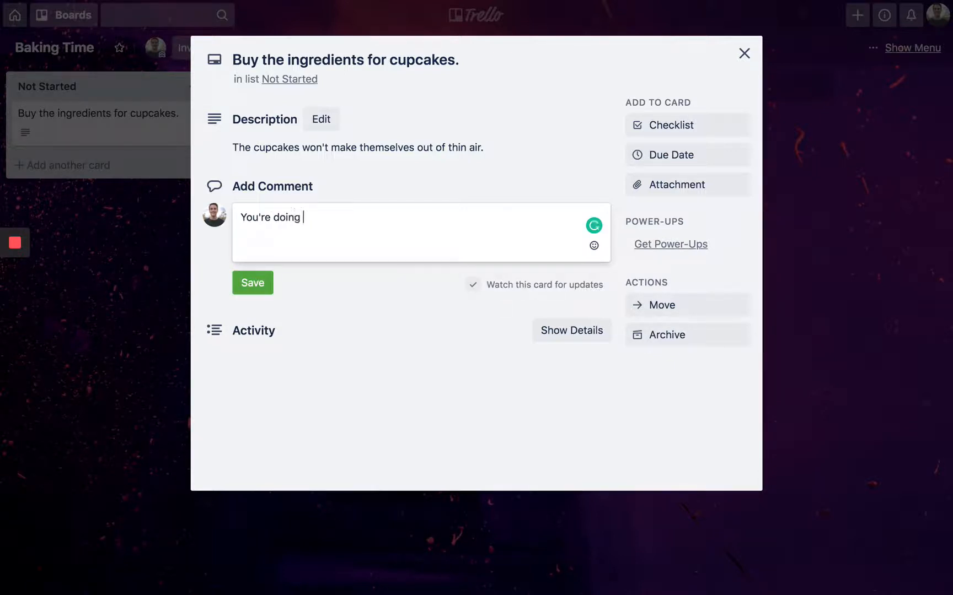
text(free)
key(BackSpace)
key(BackSpace)
key(BackSpace)
key(BackSpace)
text(great!)
key(Return)
key(BackSpace)
click(260, 287)
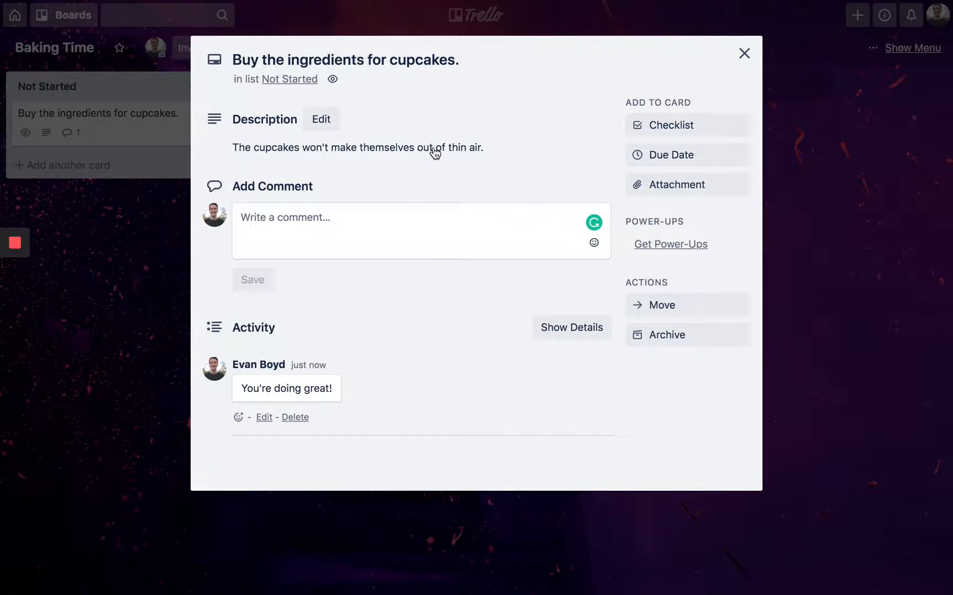
- Add an Ingredients checklist with the items Flour, Eggs, Icing and Sprinkles
click(654, 130)
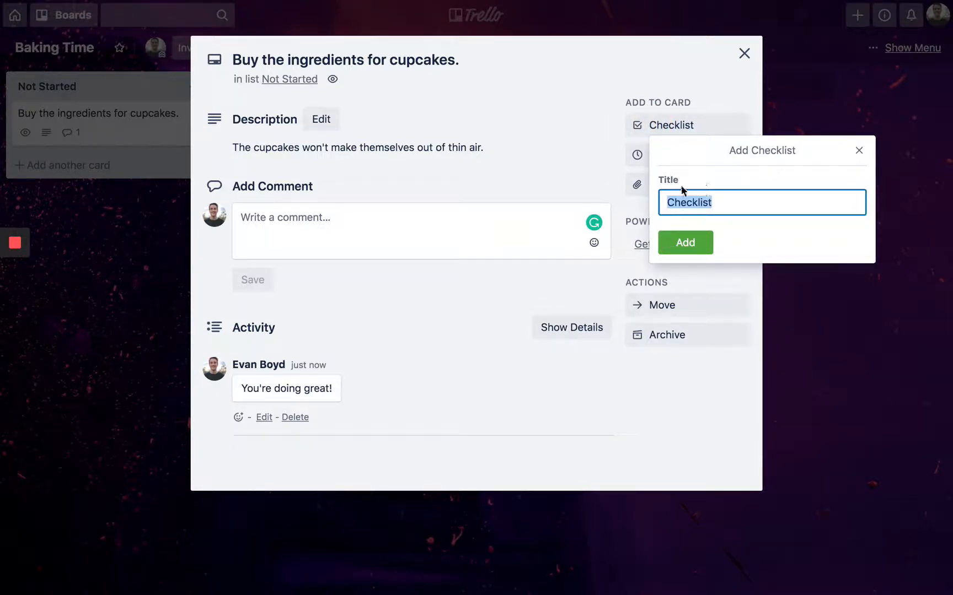
text(Ingredients)
key(Return)
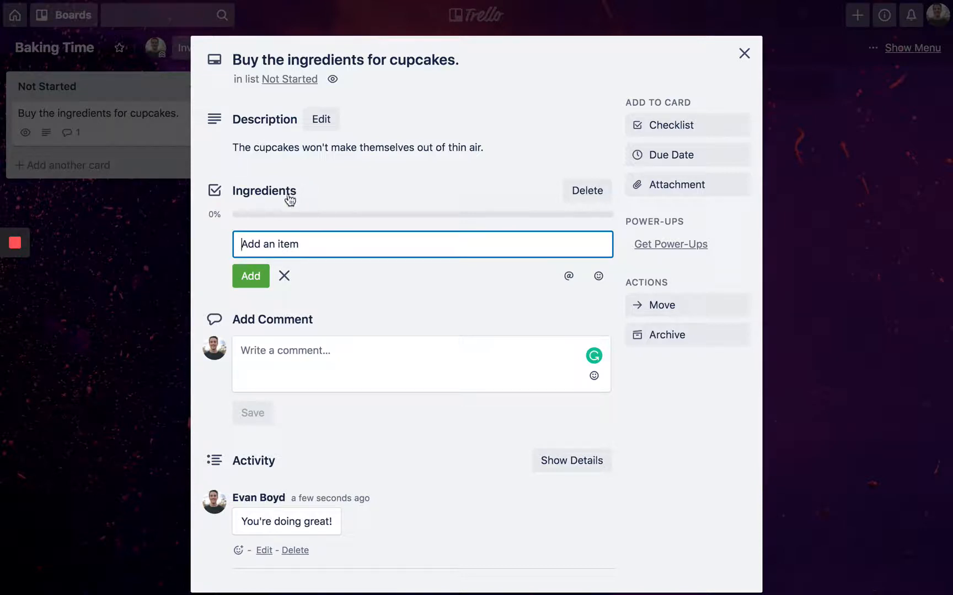
text(Flour)
key(Return)
text(Eggs)
key(Return)
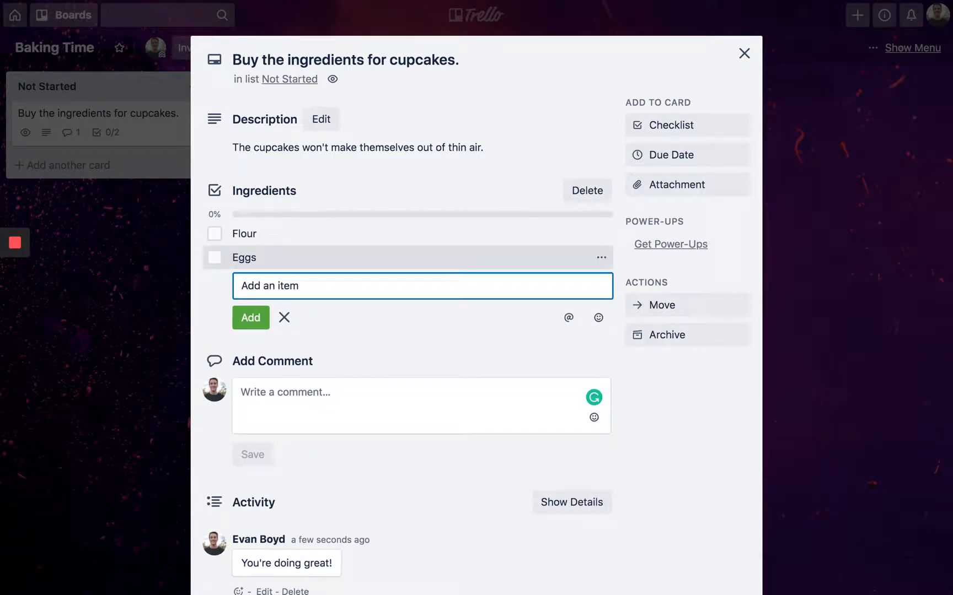
text(Icing)
key(Return)
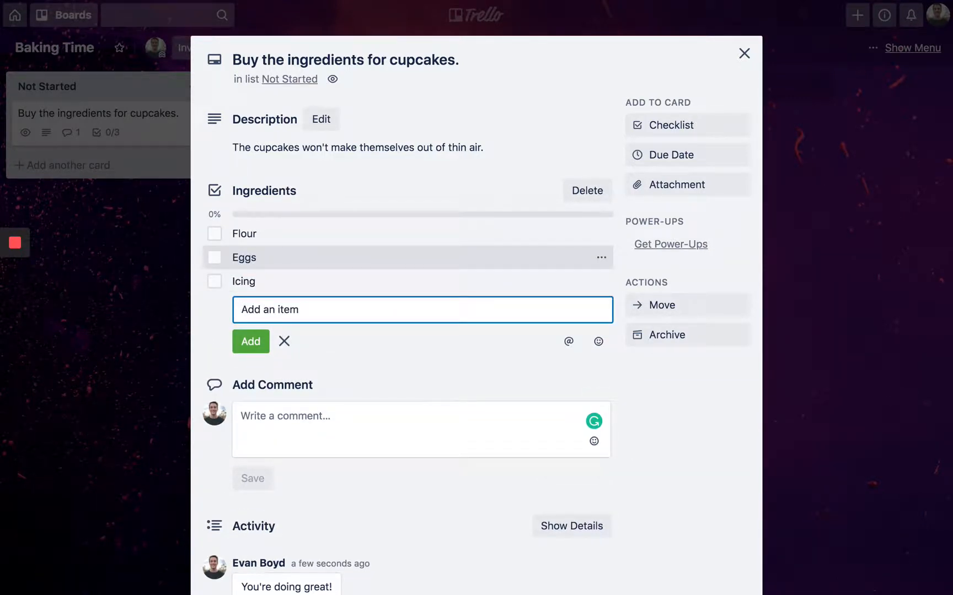
text(Sprinkles)
key(Return)
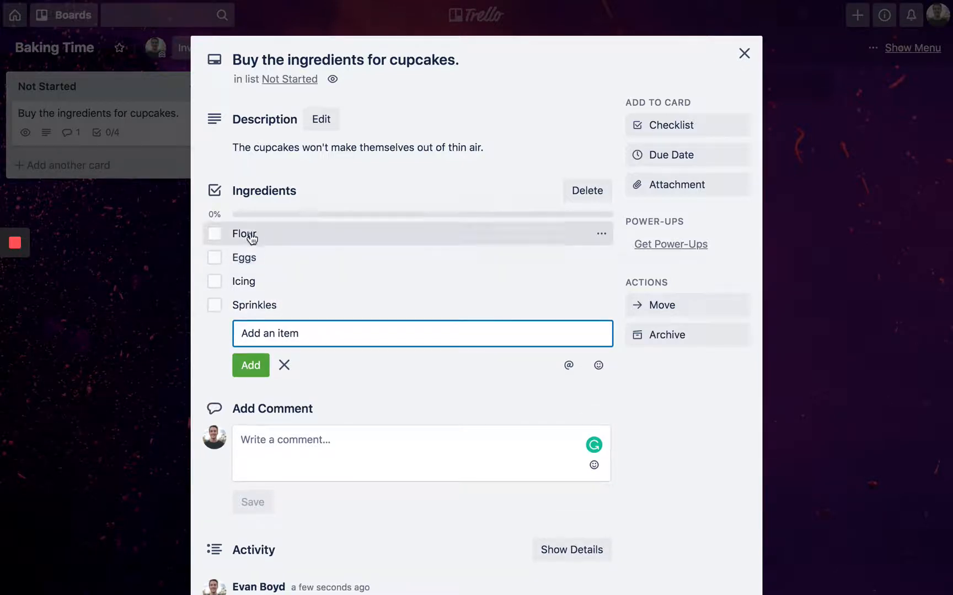
click(339, 377)
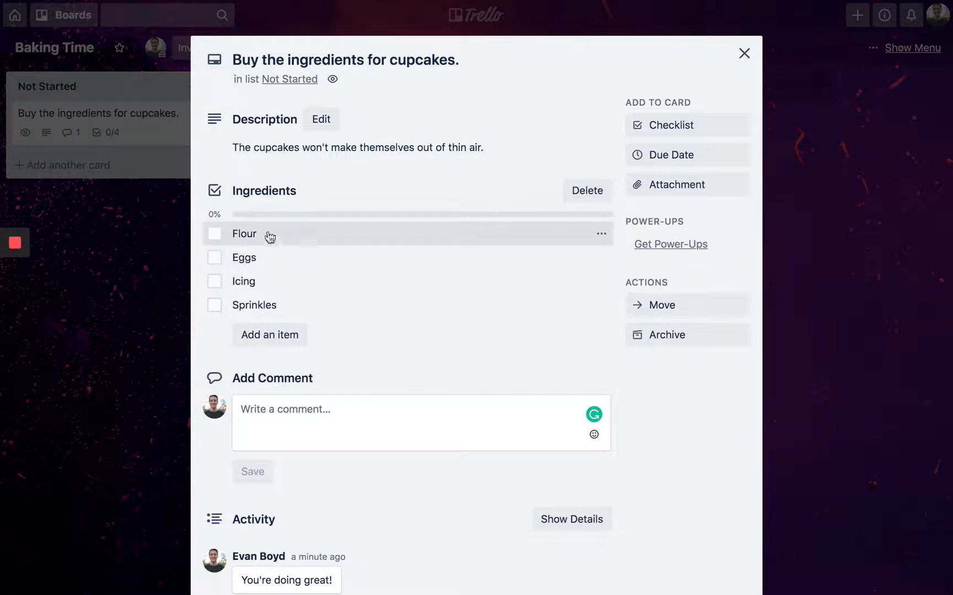
- Tick Flour, Eggs and Icing, close the card, and drag it into In Progress
click(215, 235)
click(214, 257)
click(215, 281)
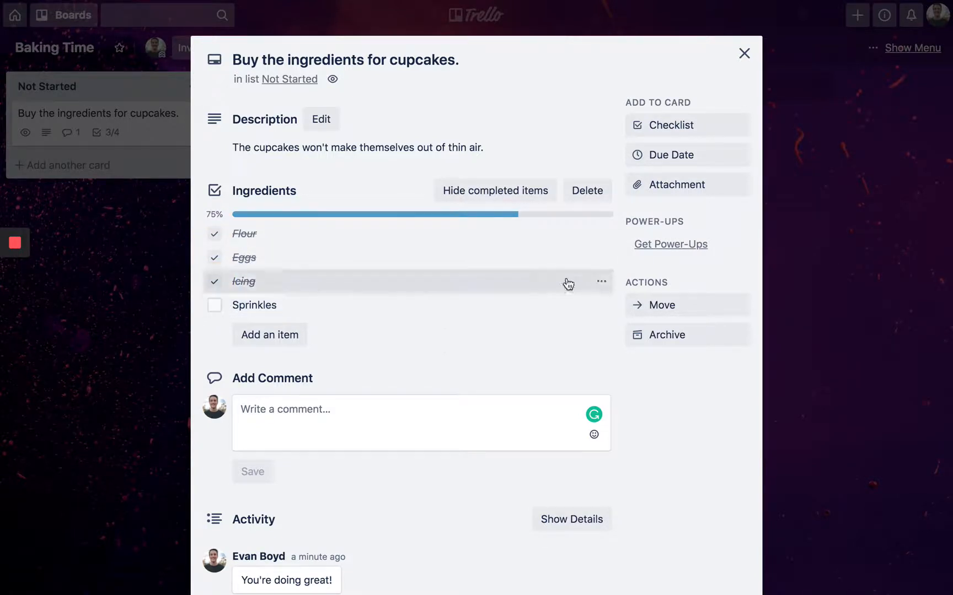
click(745, 53)
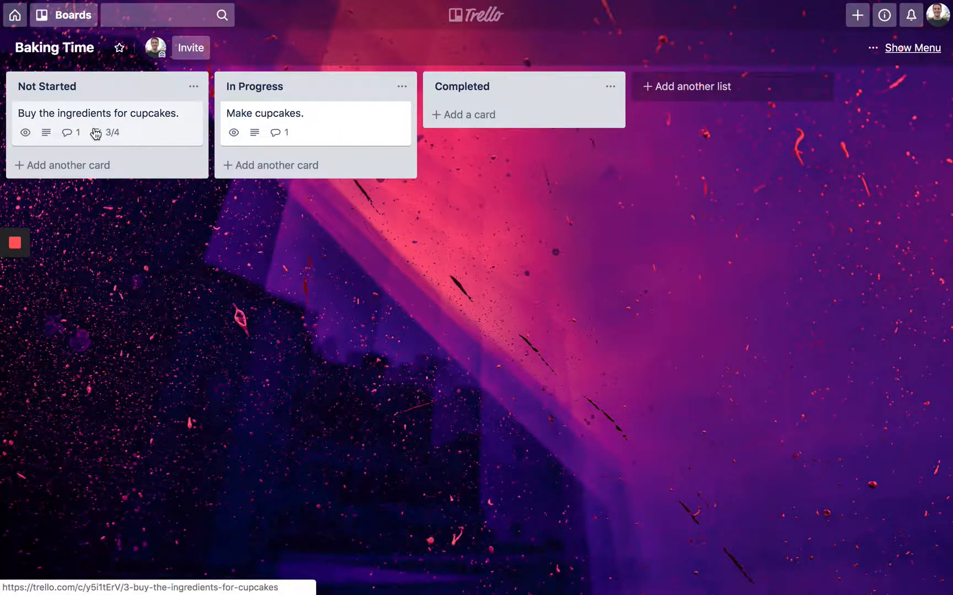
drag(95, 134, 247, 149)
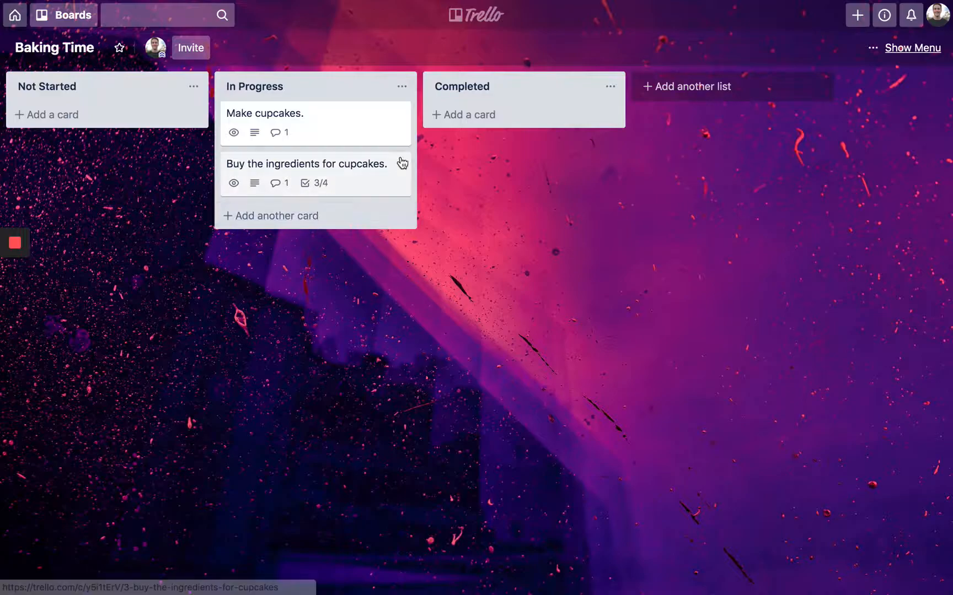
- Open the ingredients card, tick Sprinkles so the checklist reads 4/4, and close it
click(361, 176)
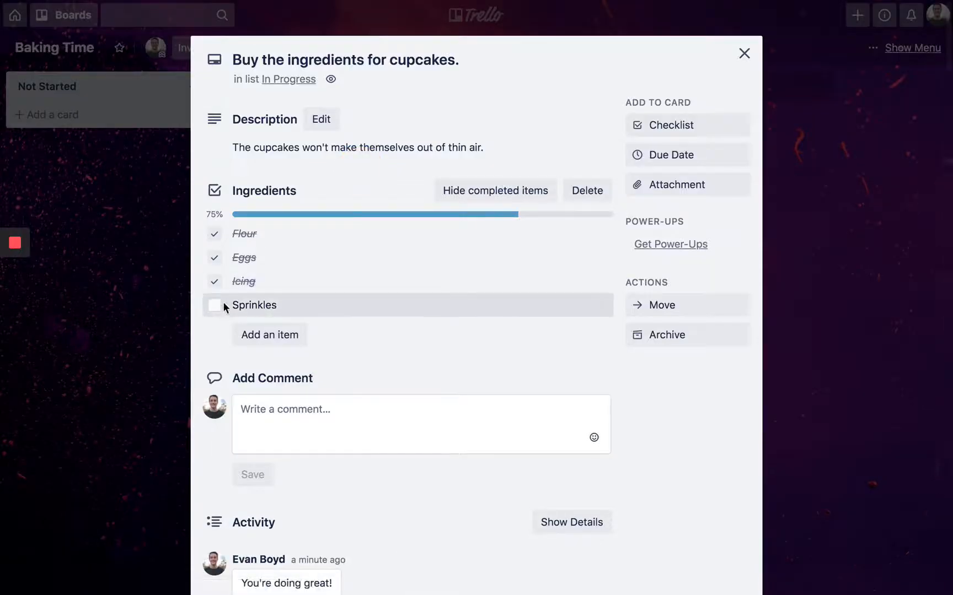
click(214, 311)
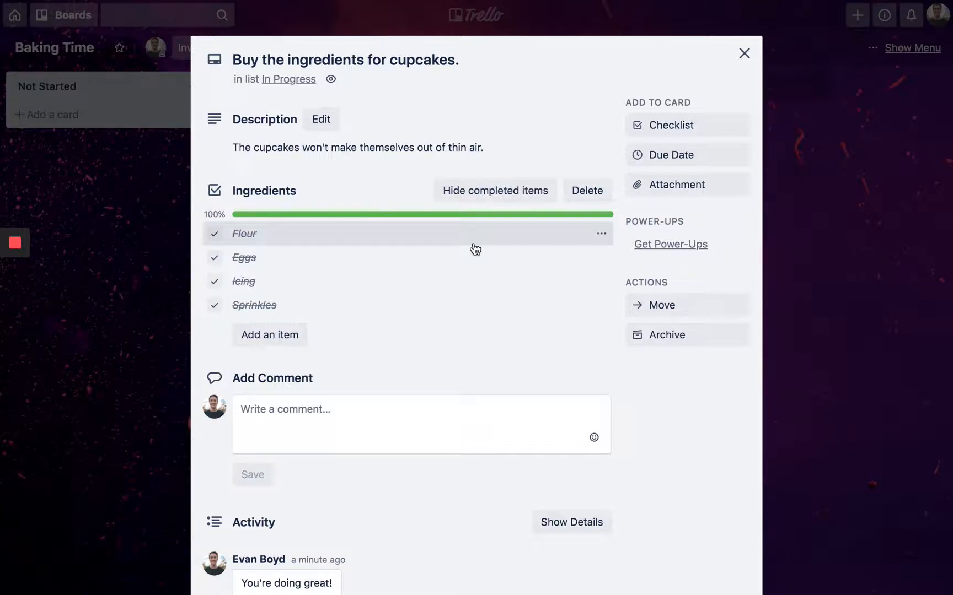
click(523, 200)
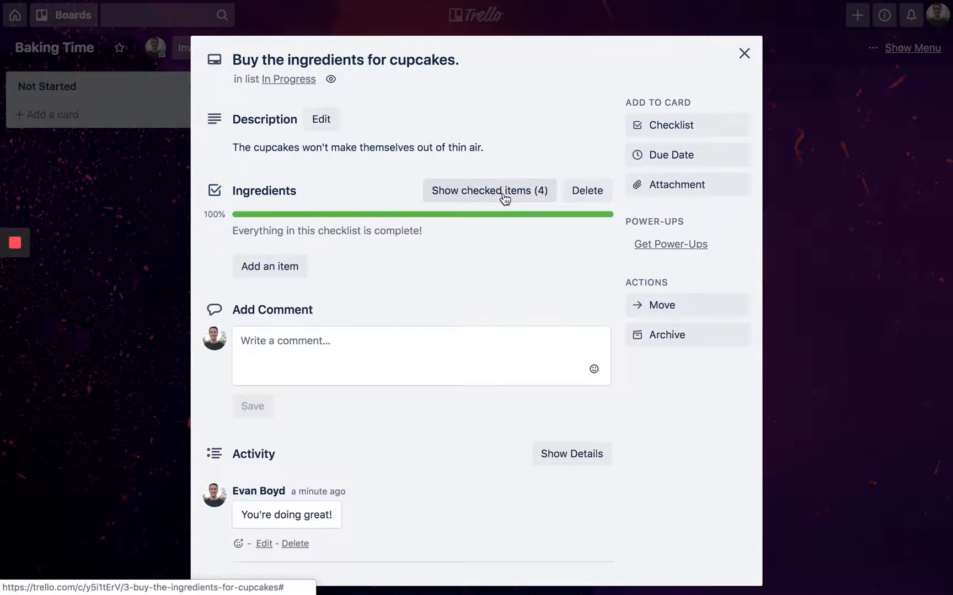
click(504, 197)
click(214, 305)
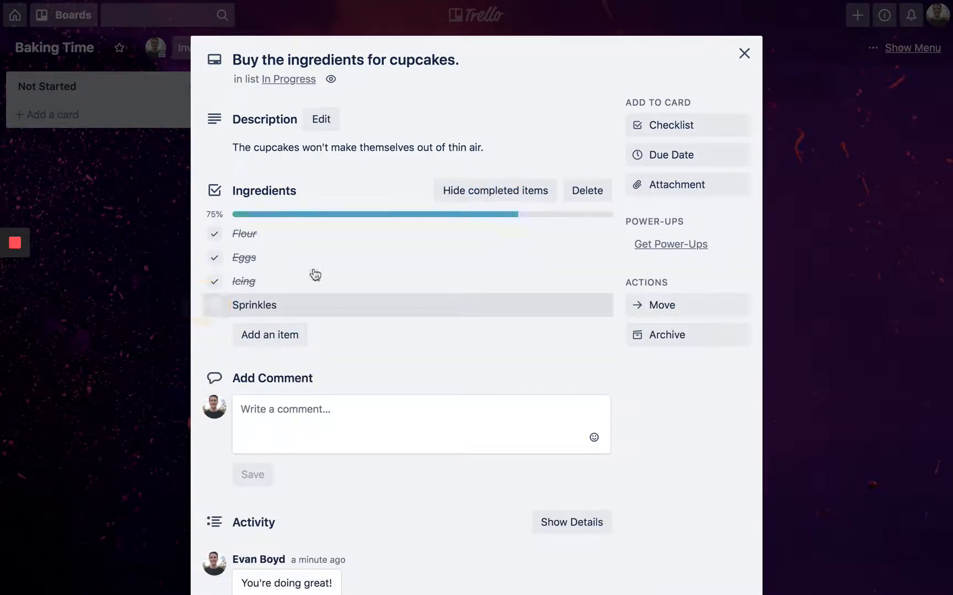
click(481, 197)
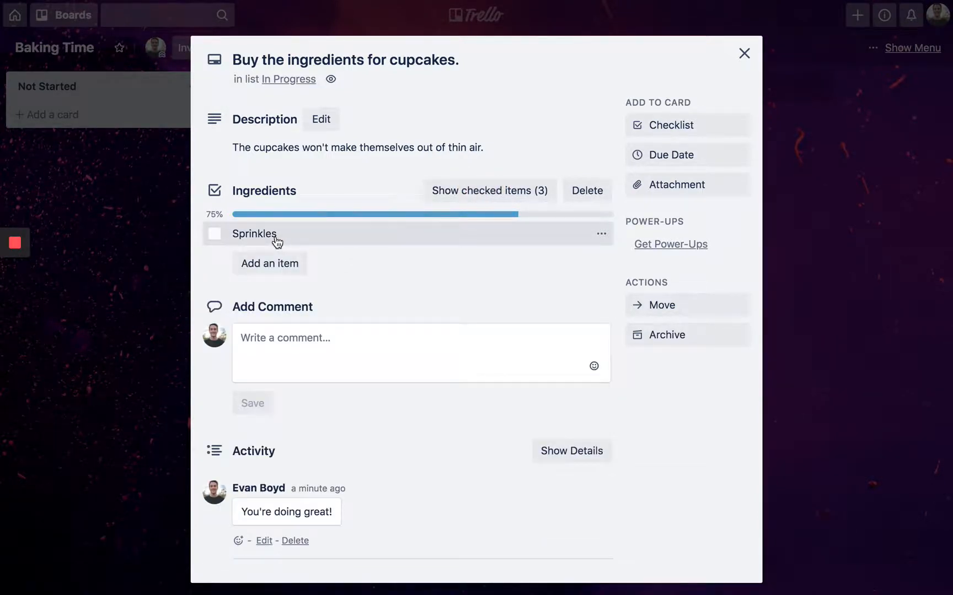
click(494, 192)
click(214, 305)
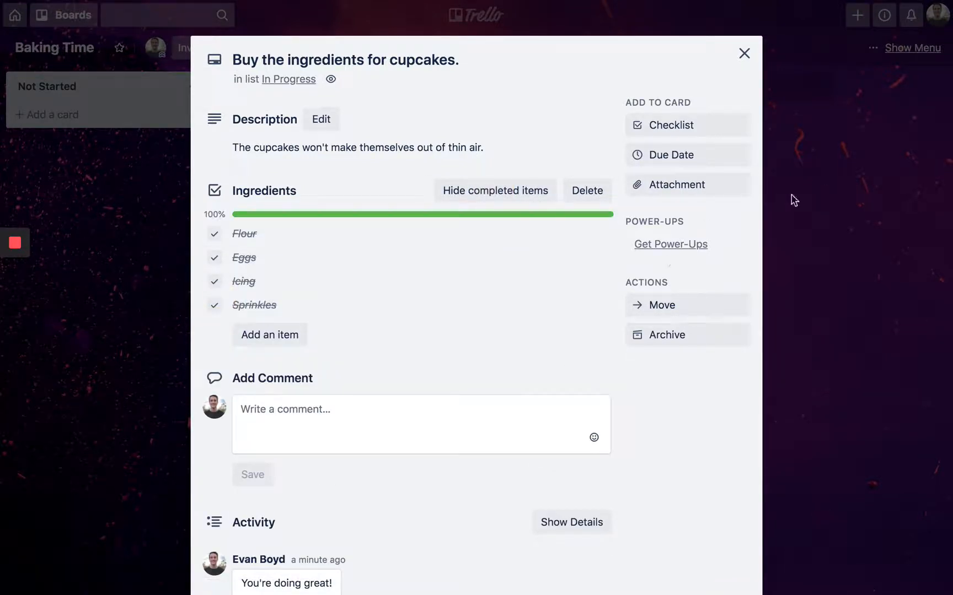
click(745, 54)
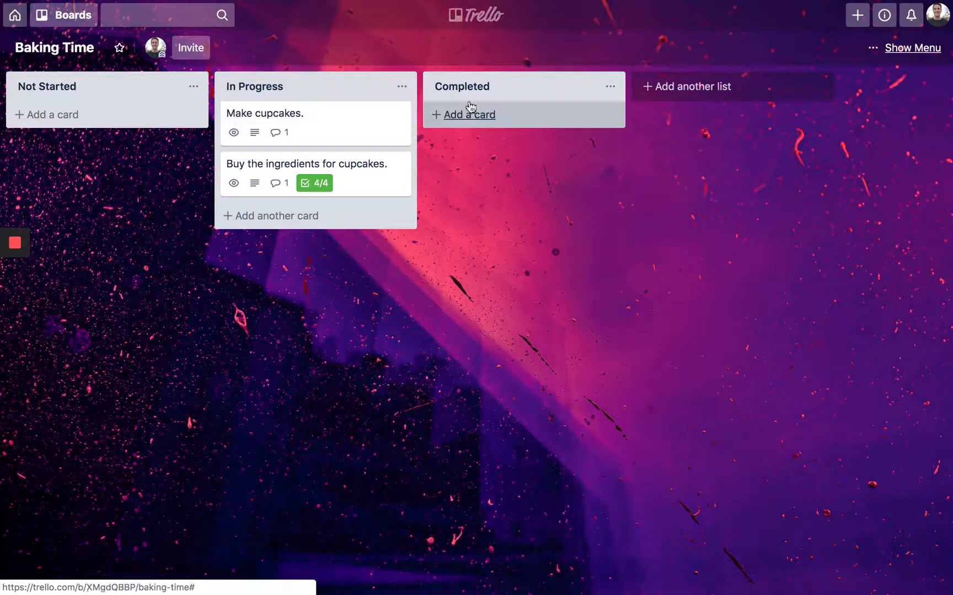
- Drag the ingredients card, then Make cupcakes below it, into the Completed list
drag(340, 168, 481, 124)
click(332, 135)
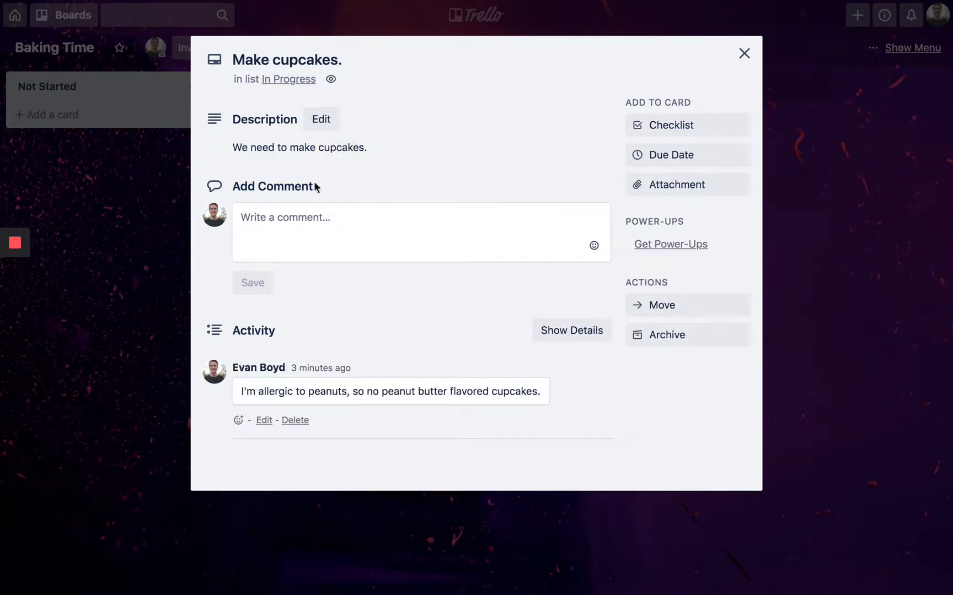
click(744, 53)
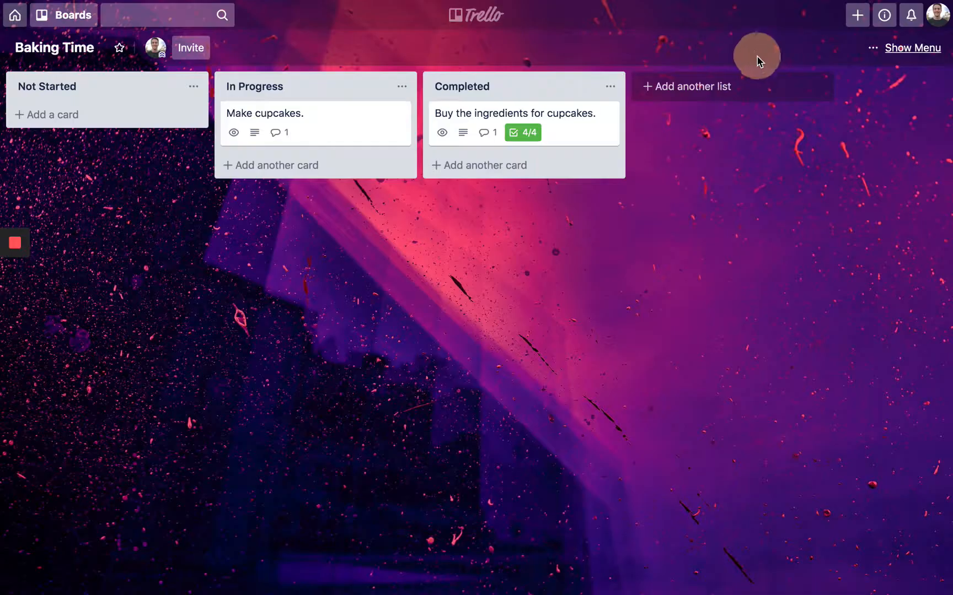
drag(325, 134, 459, 161)
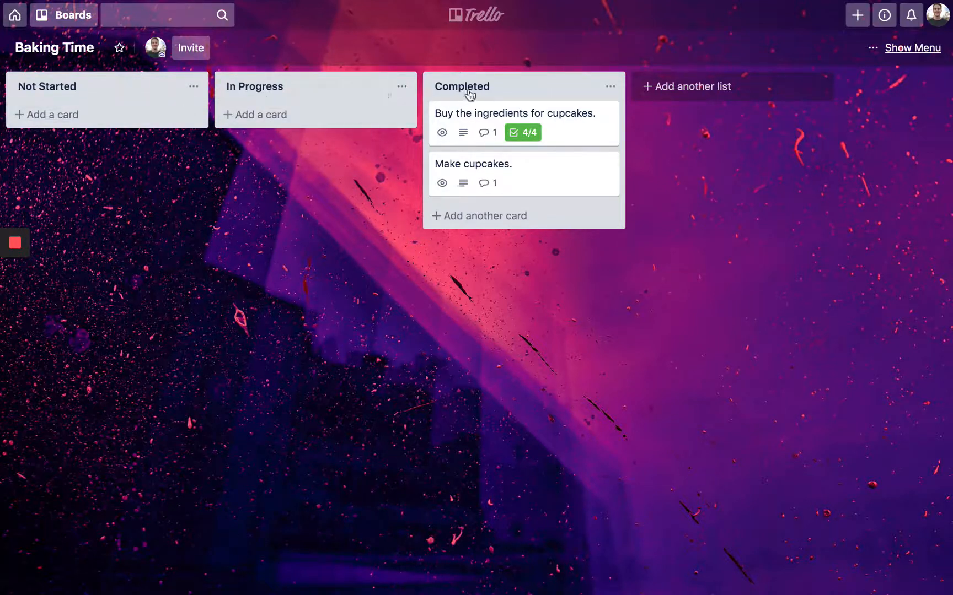
- Leave the archive view for the board's main menu and choose Close Board under More
click(898, 51)
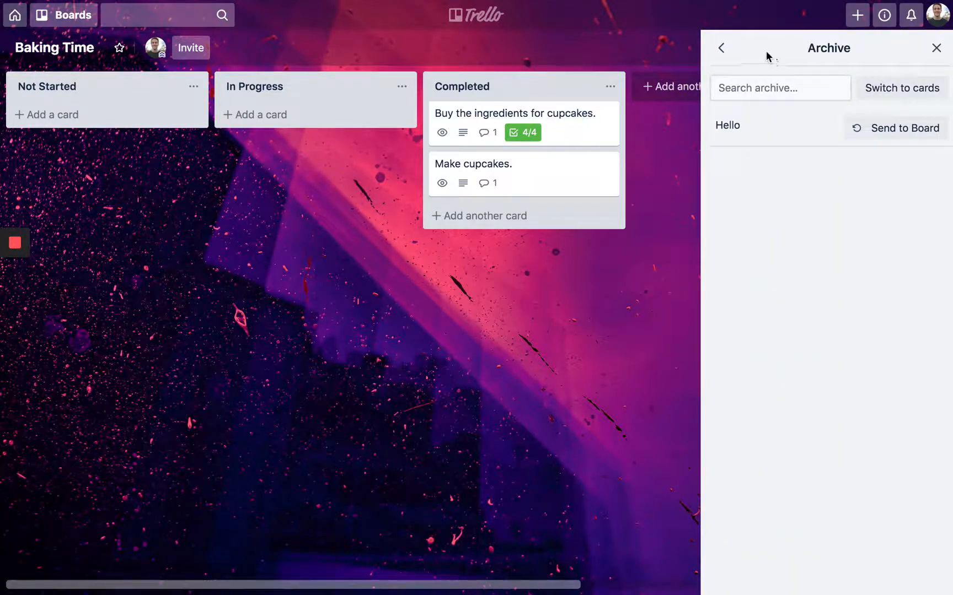
click(726, 51)
click(727, 50)
click(726, 49)
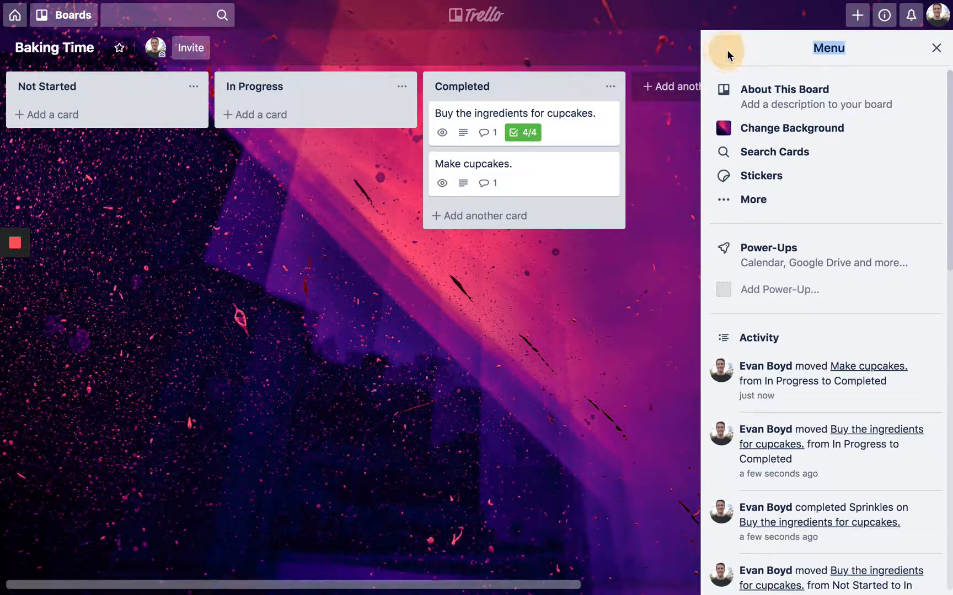
click(781, 204)
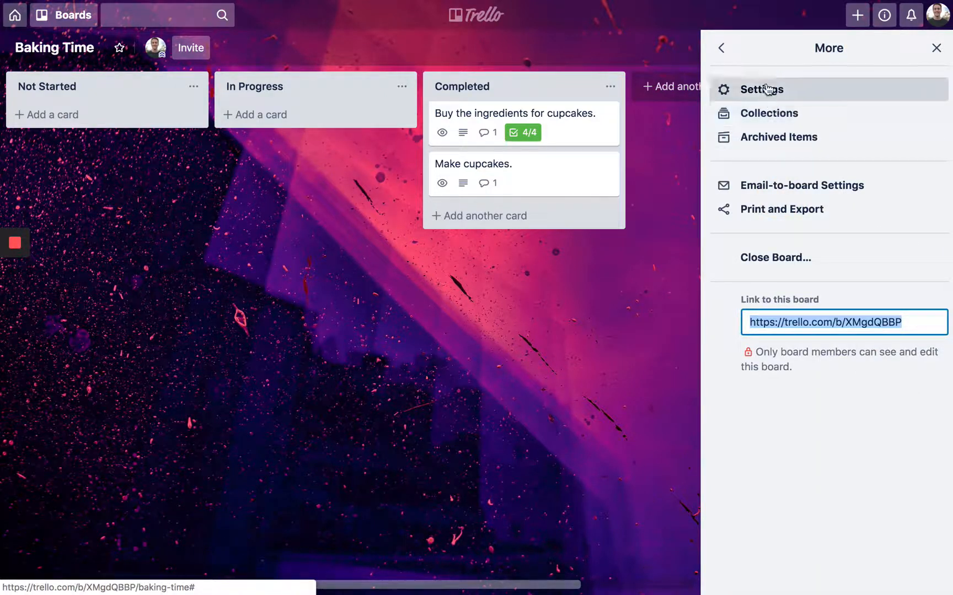
click(783, 257)
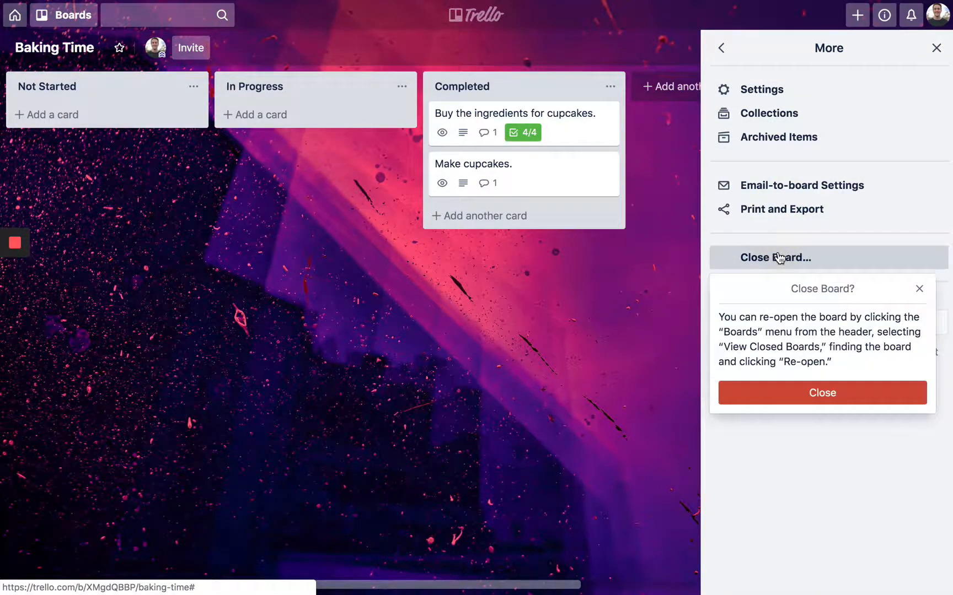
- Confirm closing Baking Time, permanently delete it, then go from Boards to the Trello home page
click(817, 392)
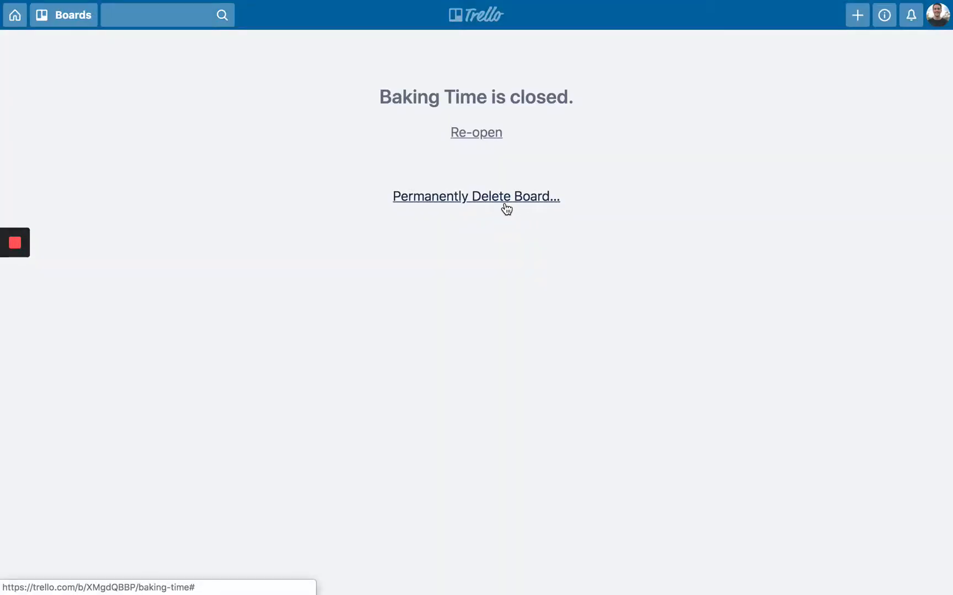
click(504, 200)
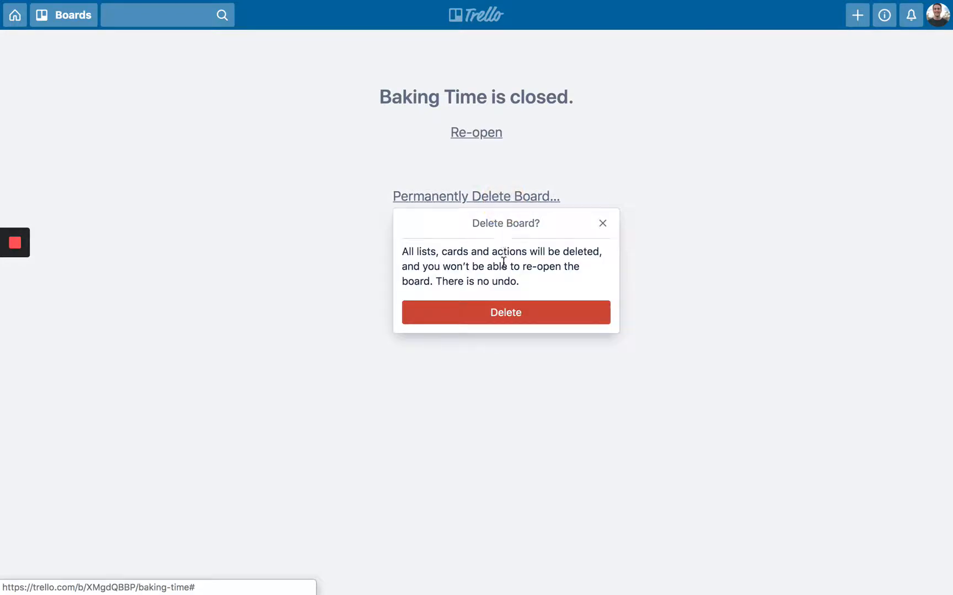
click(510, 313)
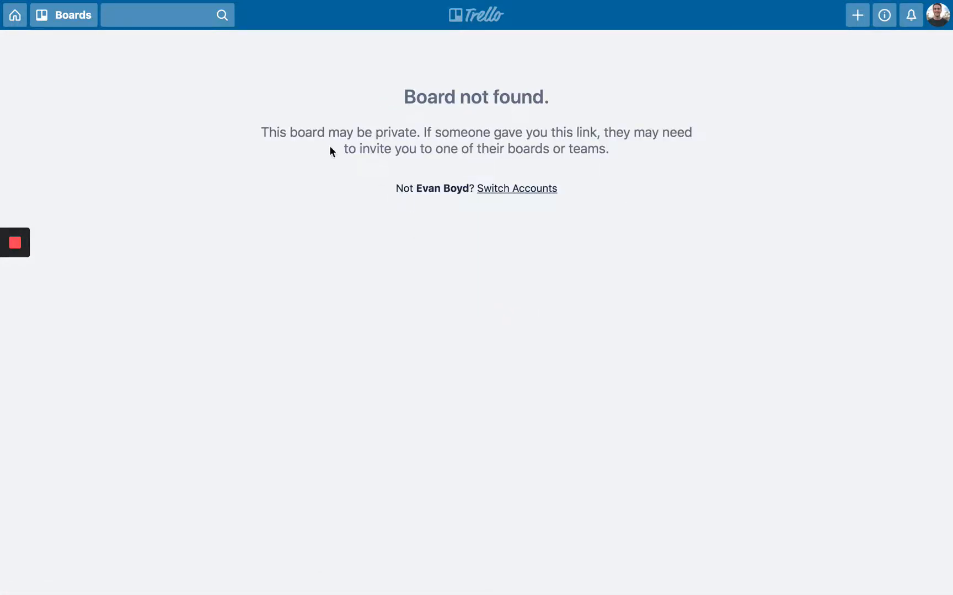
click(55, 24)
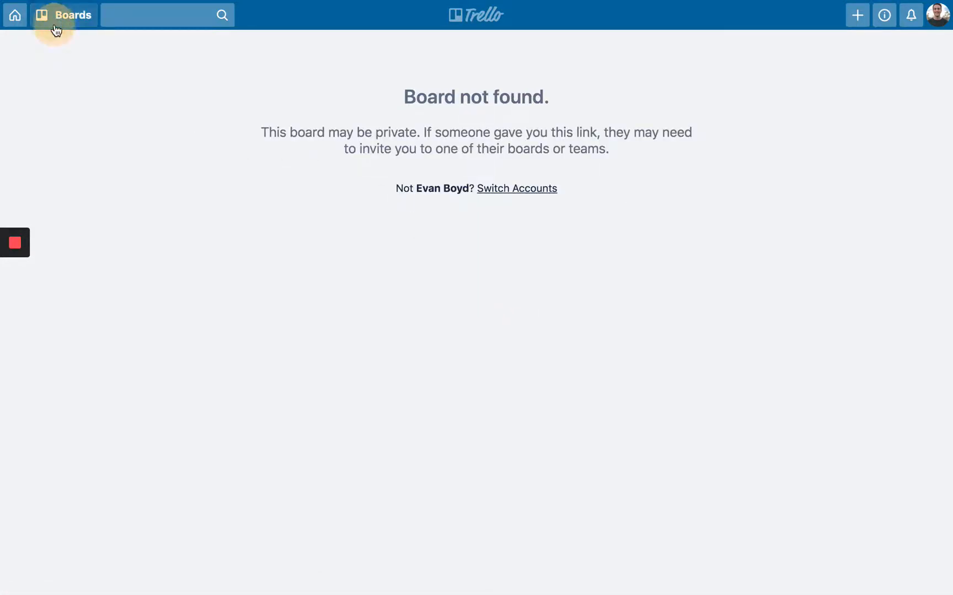
click(15, 16)
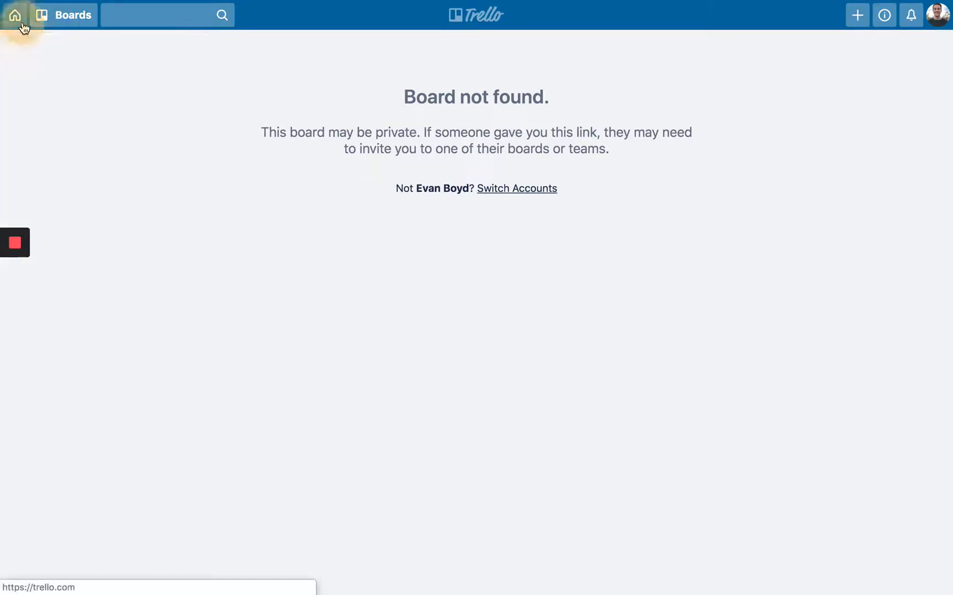